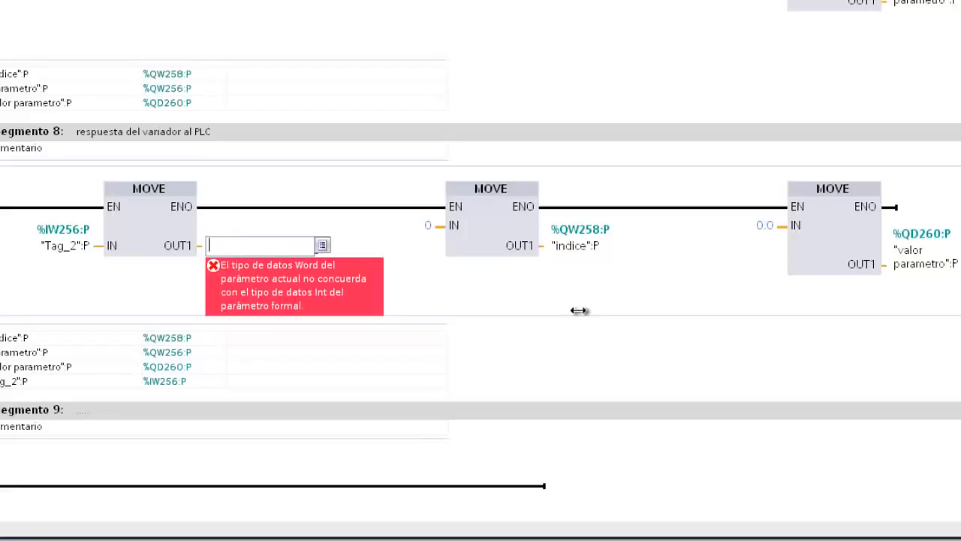
Step: Assign "param recib" to the output of the first MOVE block in Segmento 8
text(param)
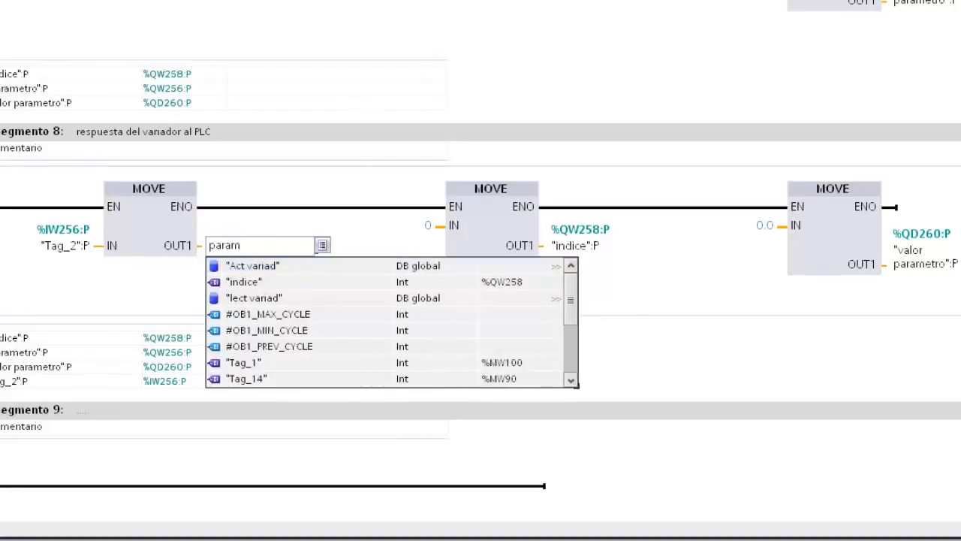
text( recib)
click(579, 311)
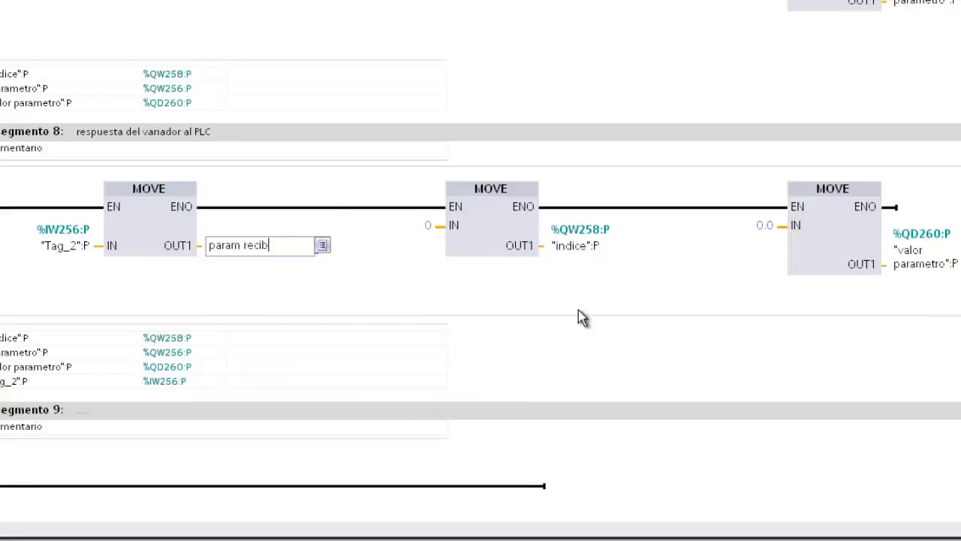
Step: Rename the %IW256 input variable of the first MOVE block to "leer parametro"
right_click(82, 250)
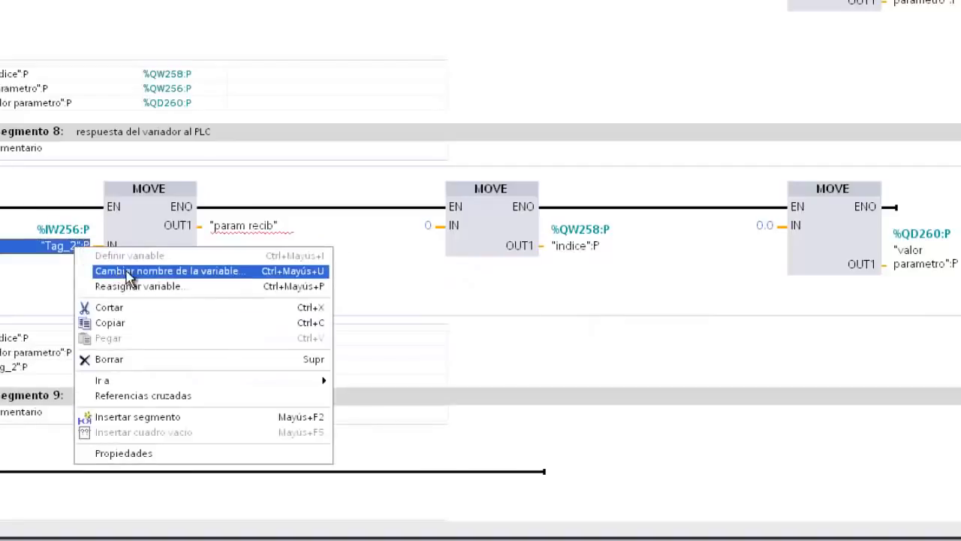
click(124, 273)
text(par)
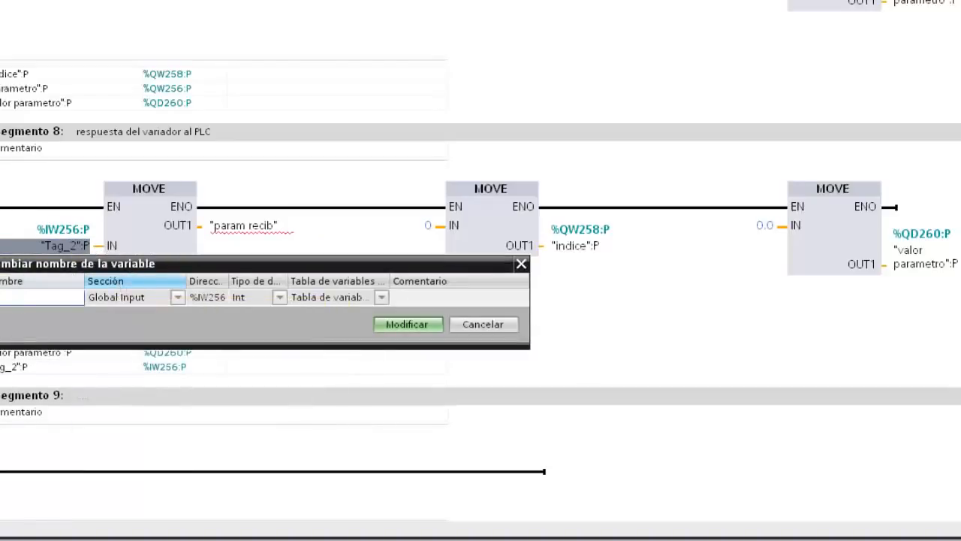
text( par)
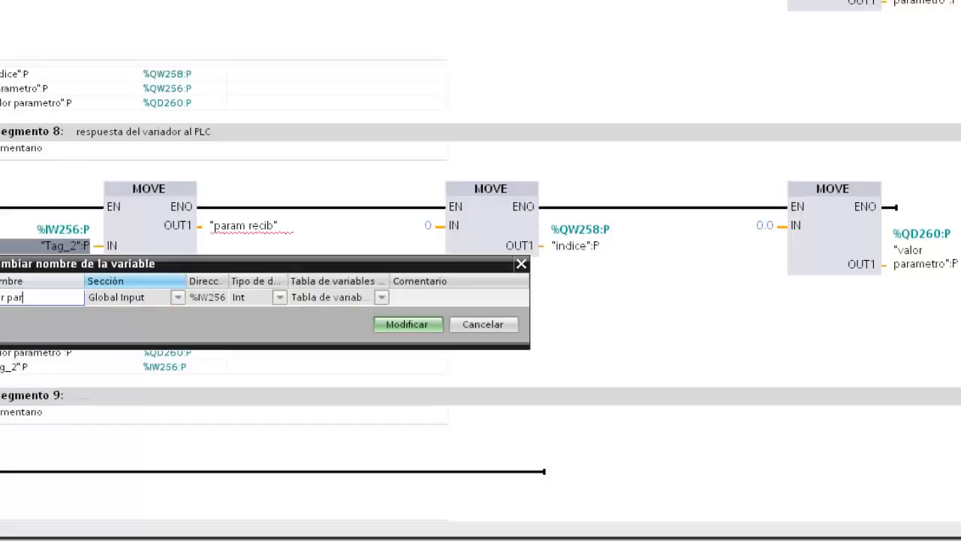
text(ametro)
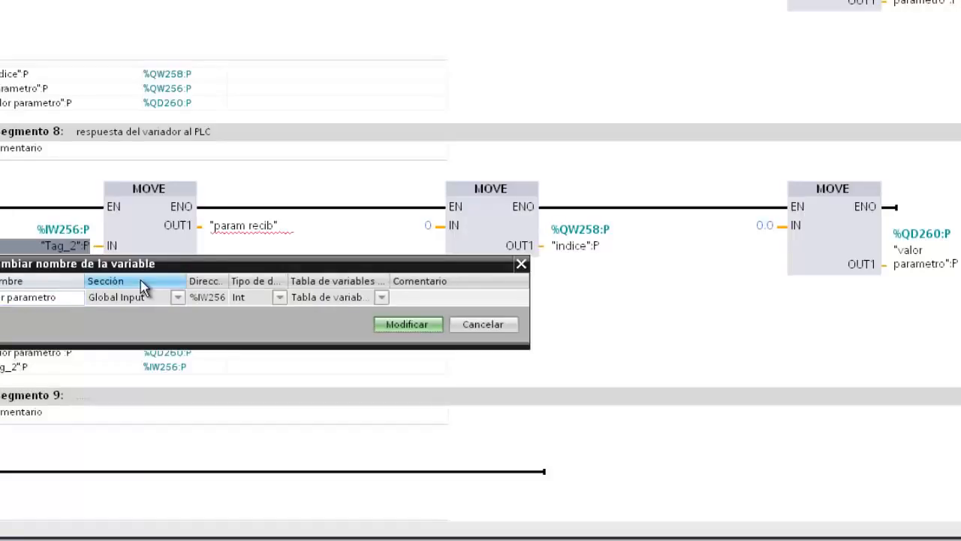
click(424, 320)
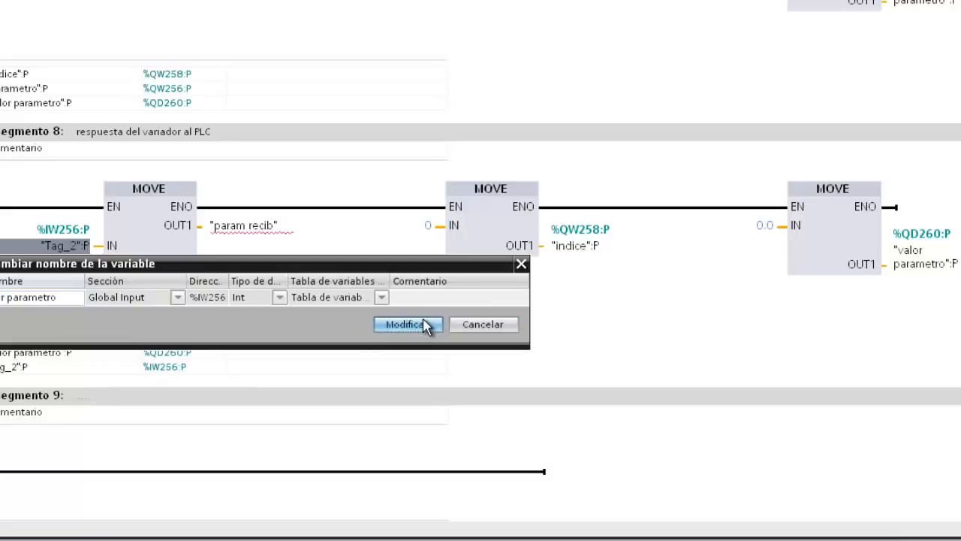
Step: Define "param recib" as a Global Memory variable of type Int at %MW6
right_click(250, 232)
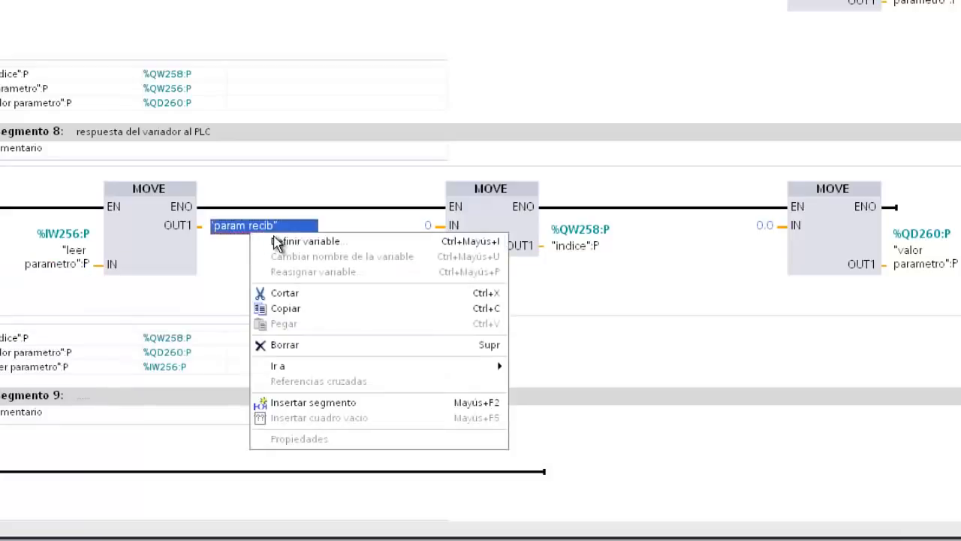
click(280, 242)
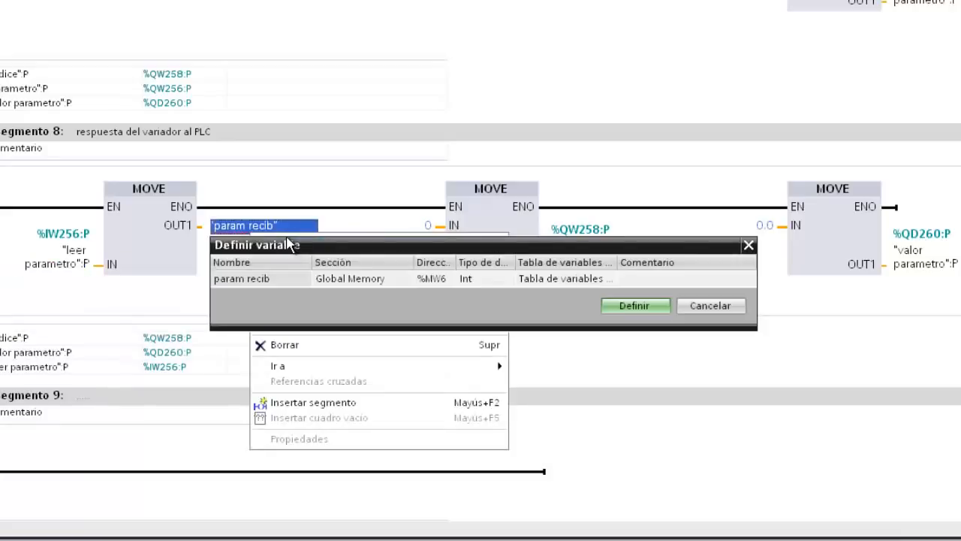
click(645, 308)
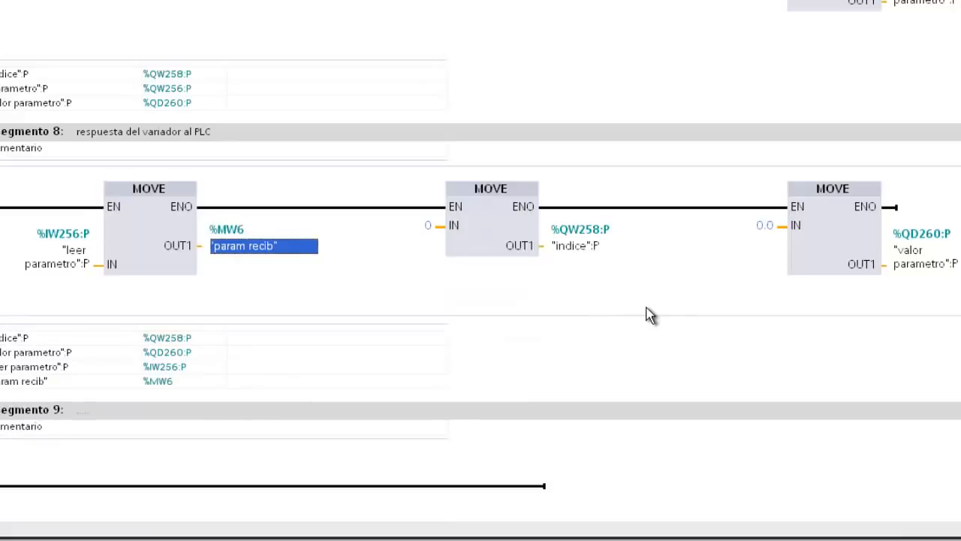
Step: Set the input of the second MOVE block in Segmento 8 to the peripheral address piw258
click(429, 228)
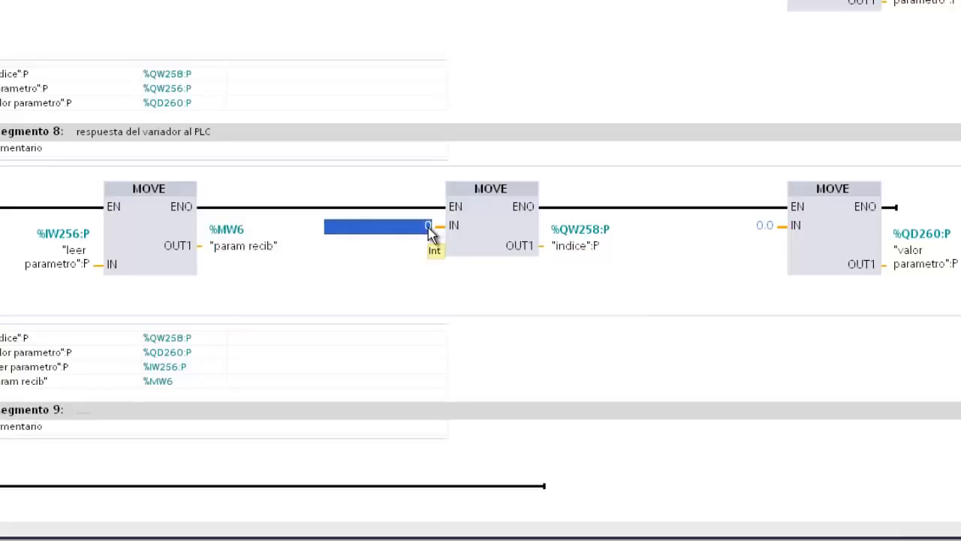
text(piw2)
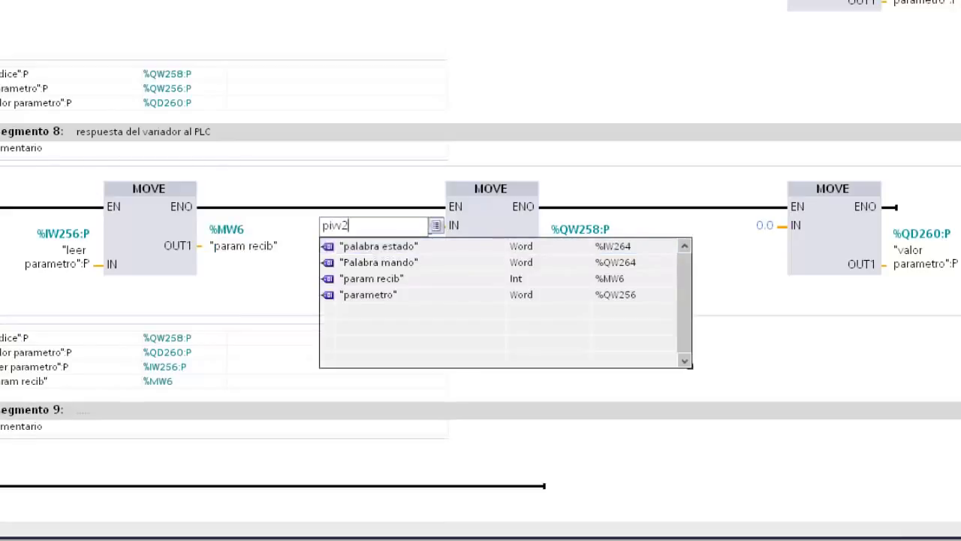
text(58)
click(429, 229)
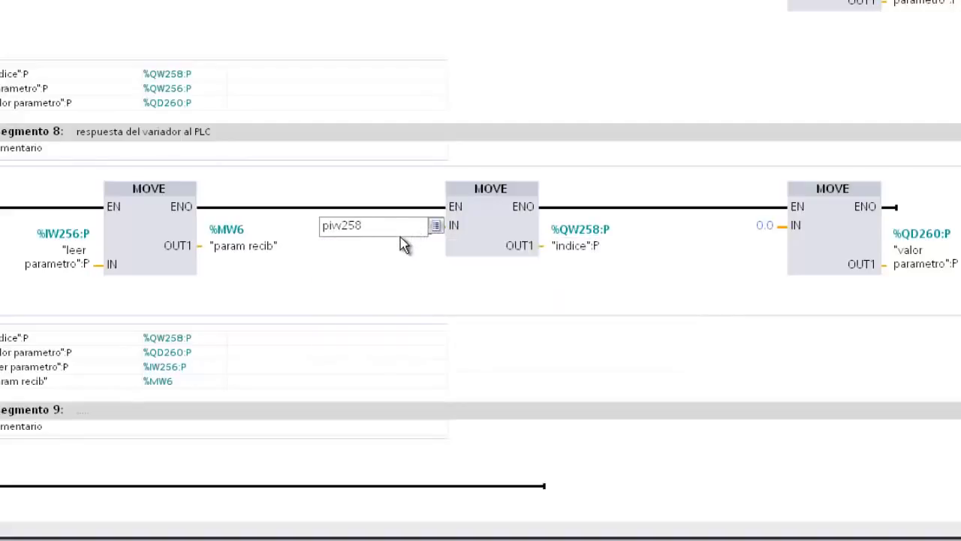
key(BackSpace)
key(BackSpace)
key(BackSpace)
key(BackSpace)
key(BackSpace)
key(BackSpace)
Step: Rename the %IW258 input variable of the second MOVE block to "leer indice"
right_click(392, 233)
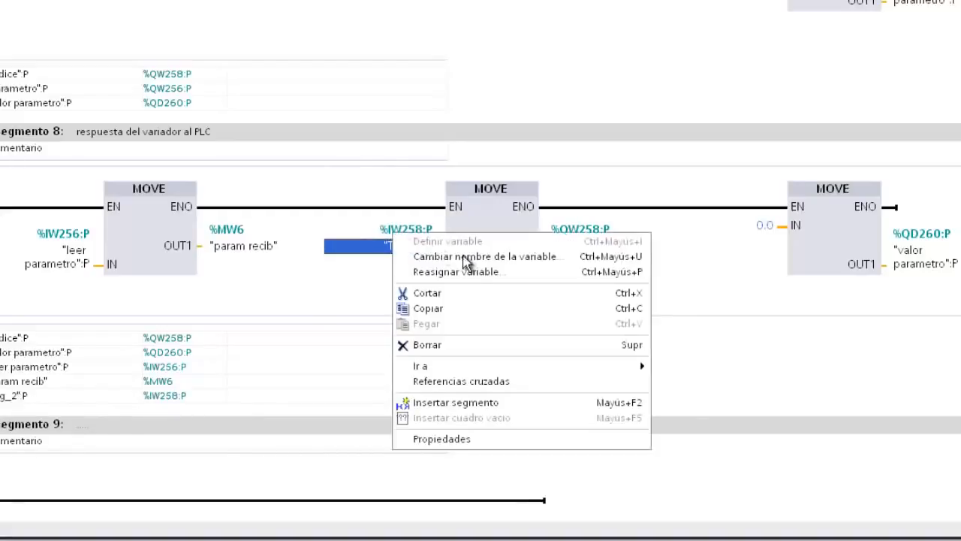
click(471, 257)
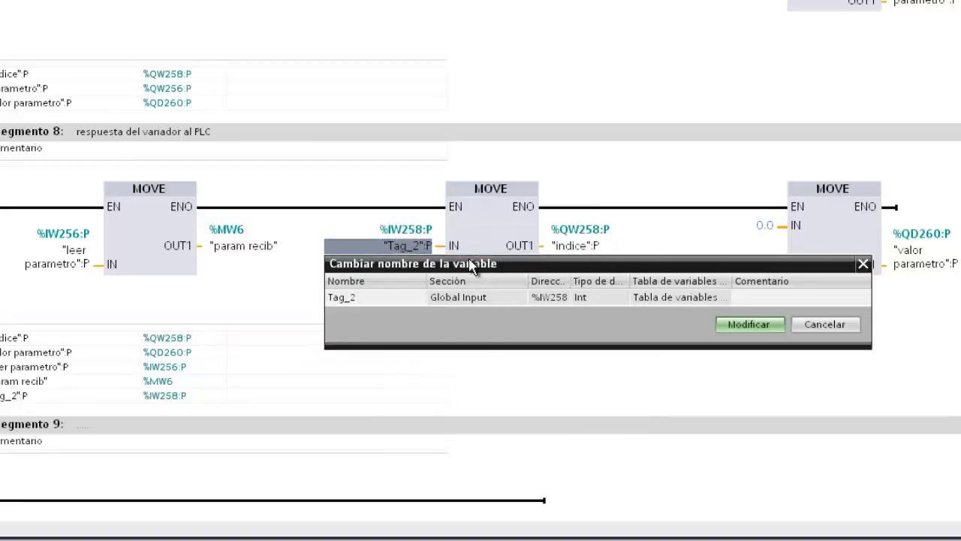
text(leer)
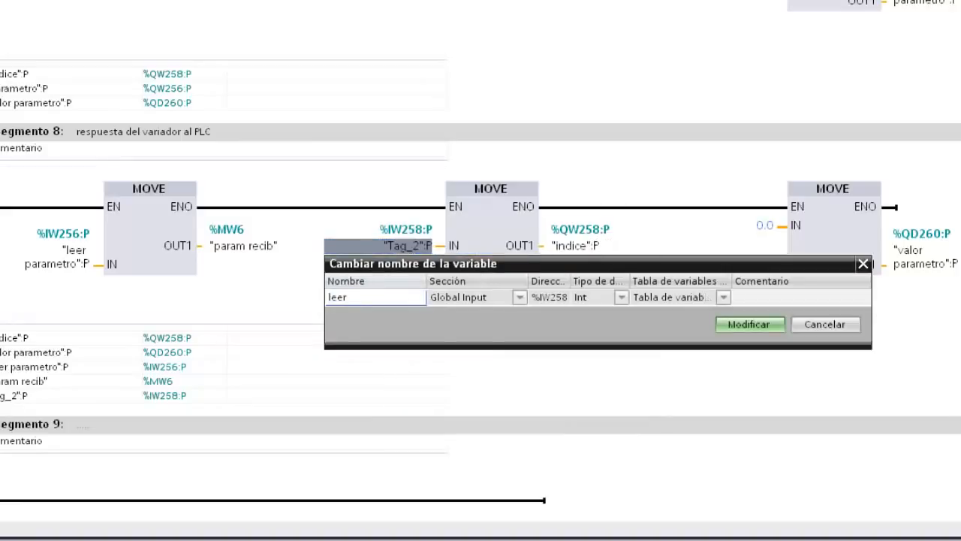
text( indice)
click(742, 325)
Step: Replace the output operand of the second MOVE block in Segmento 8 with "indice recib"
click(589, 251)
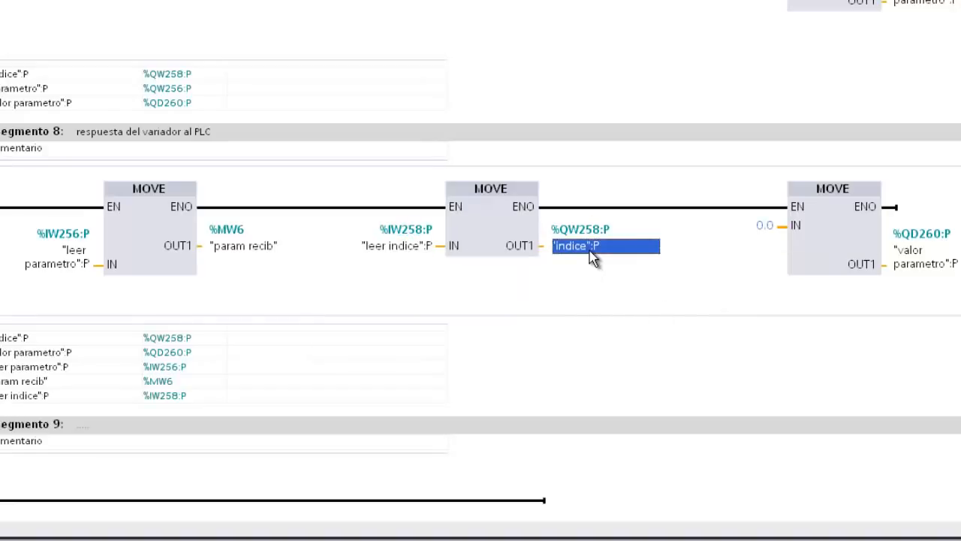
key(Delete)
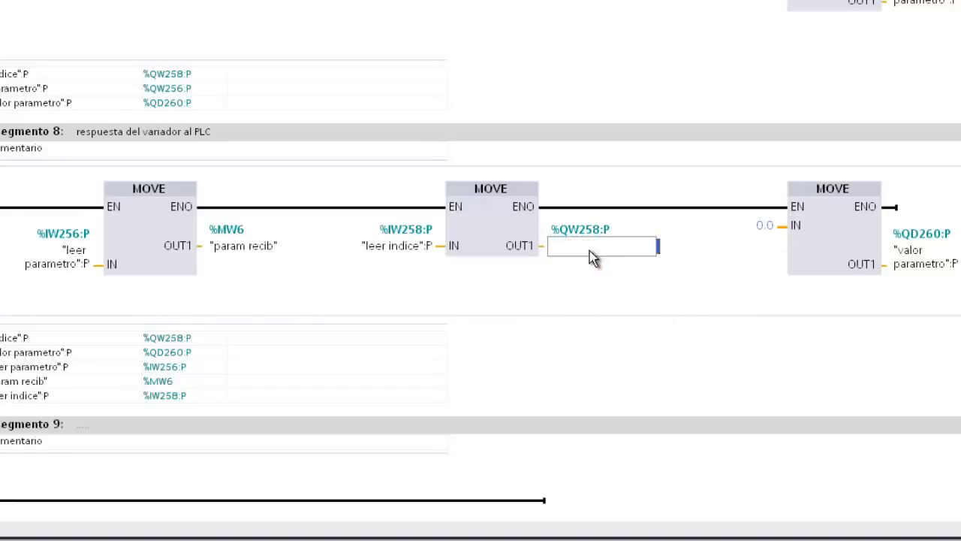
text(l)
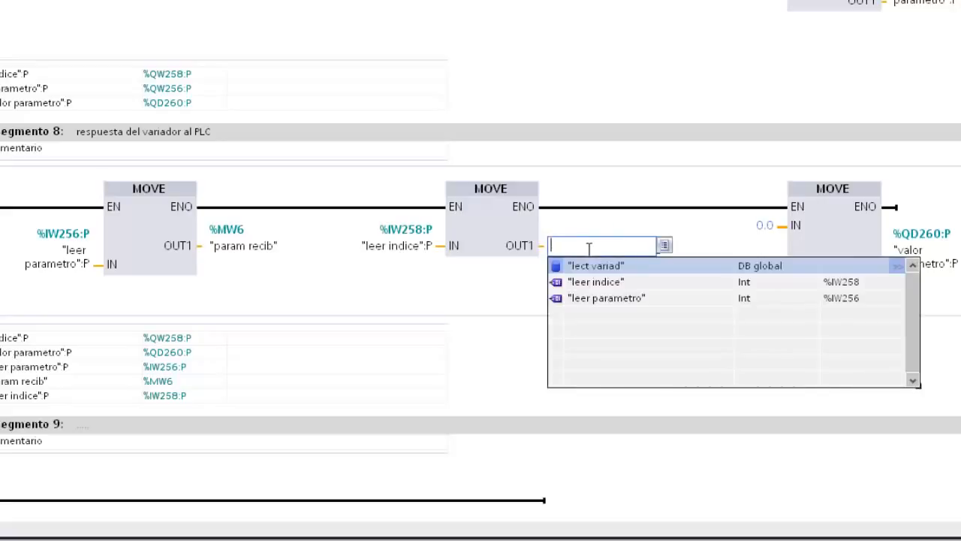
key(BackSpace)
text(indi)
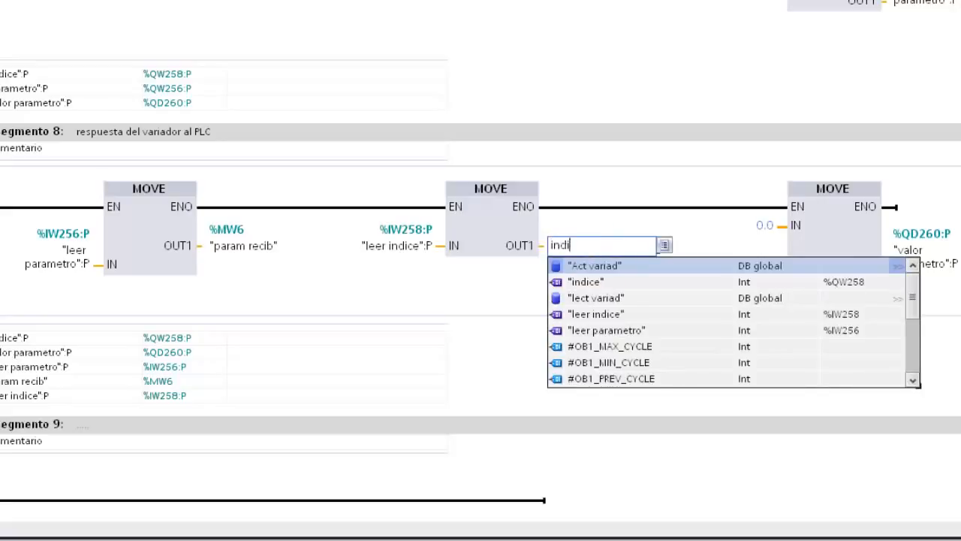
text(ce l)
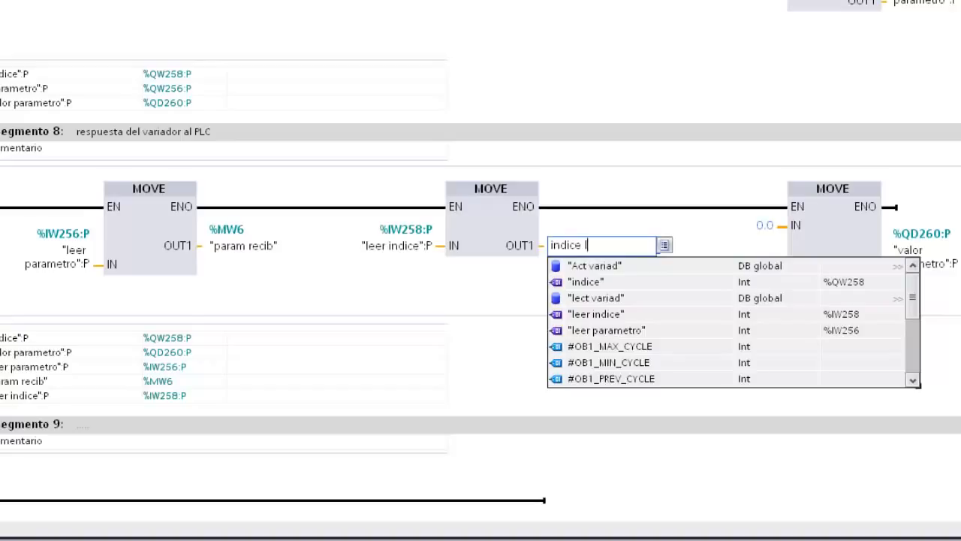
text(recib)
key(Return)
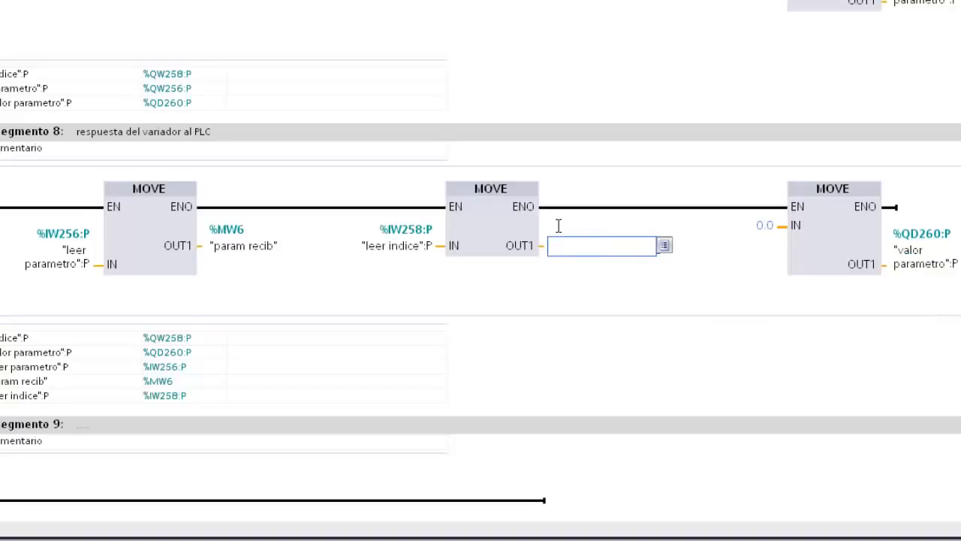
Step: Define "indice recib" as a Global Memory variable of type Int at %MW8
right_click(581, 230)
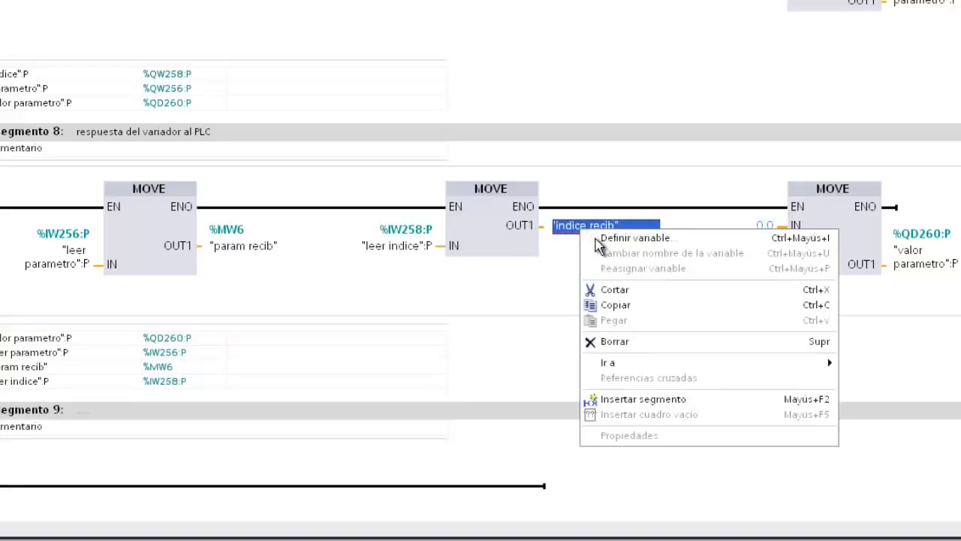
key(Return)
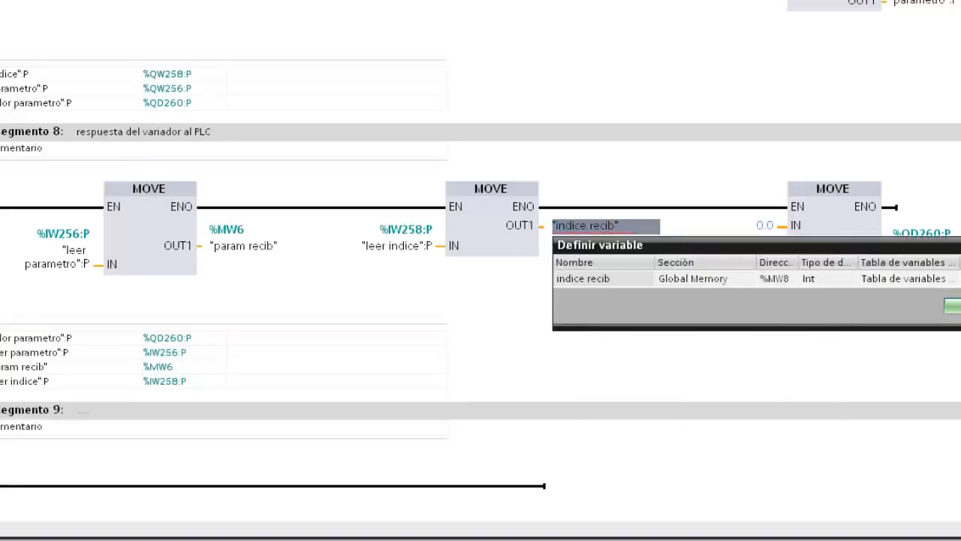
click(957, 306)
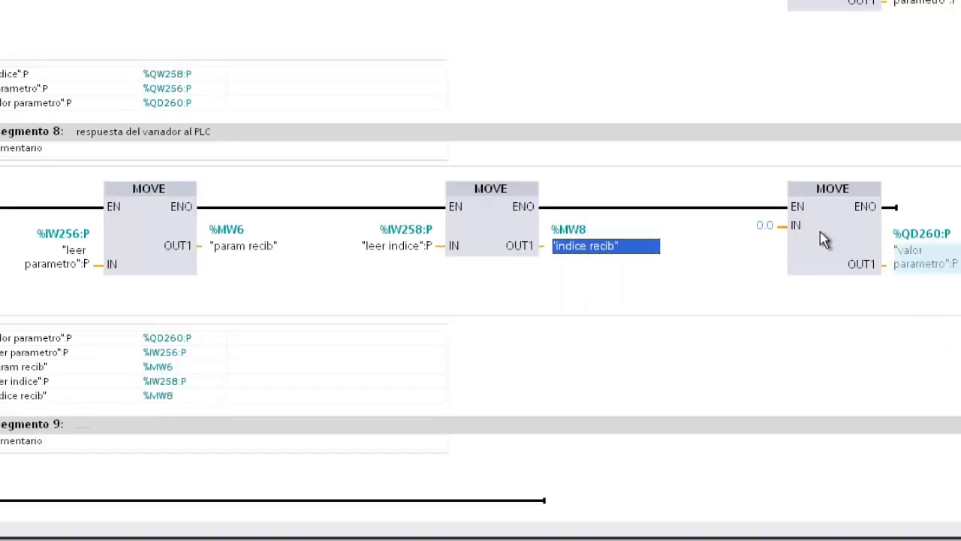
Step: Set the input of the third MOVE block in Segmento 8 to the peripheral address pid256
click(772, 227)
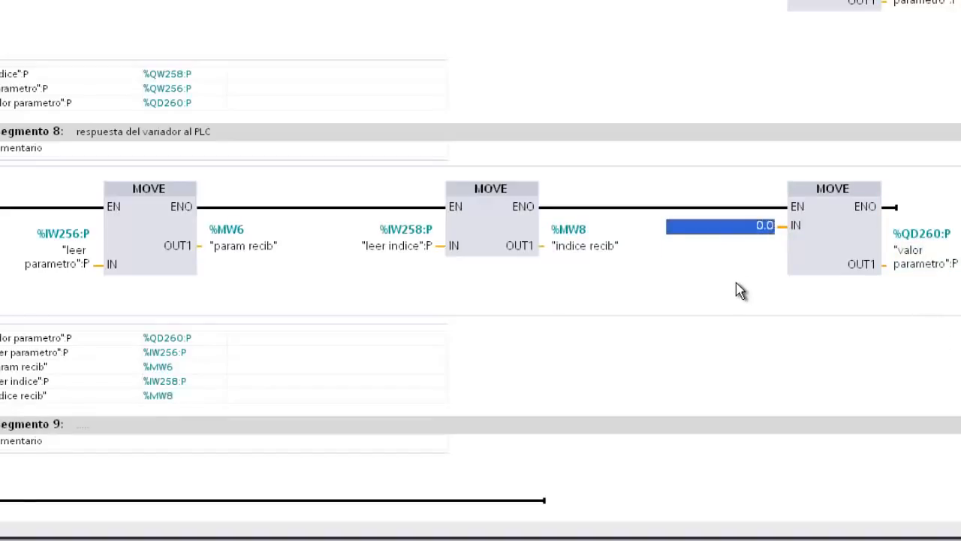
text(pq)
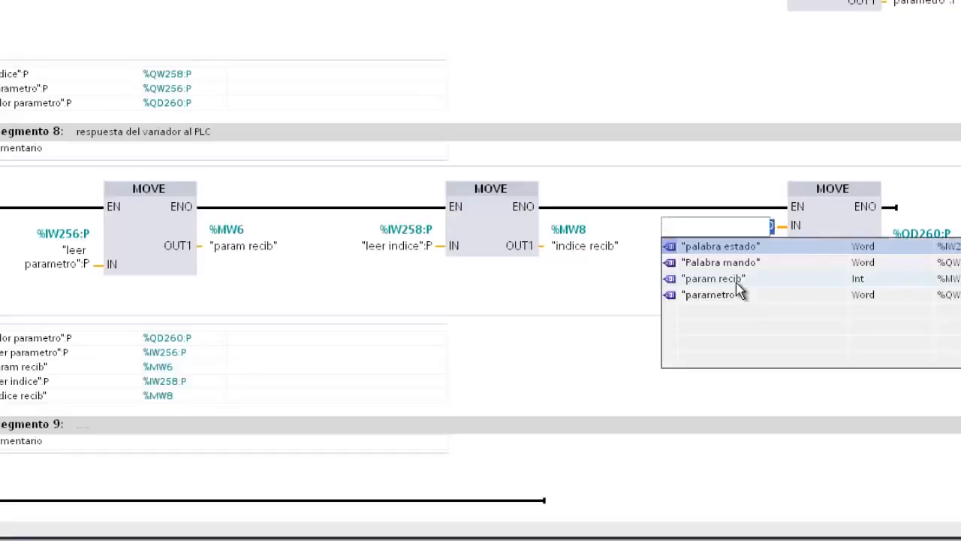
key(BackSpace)
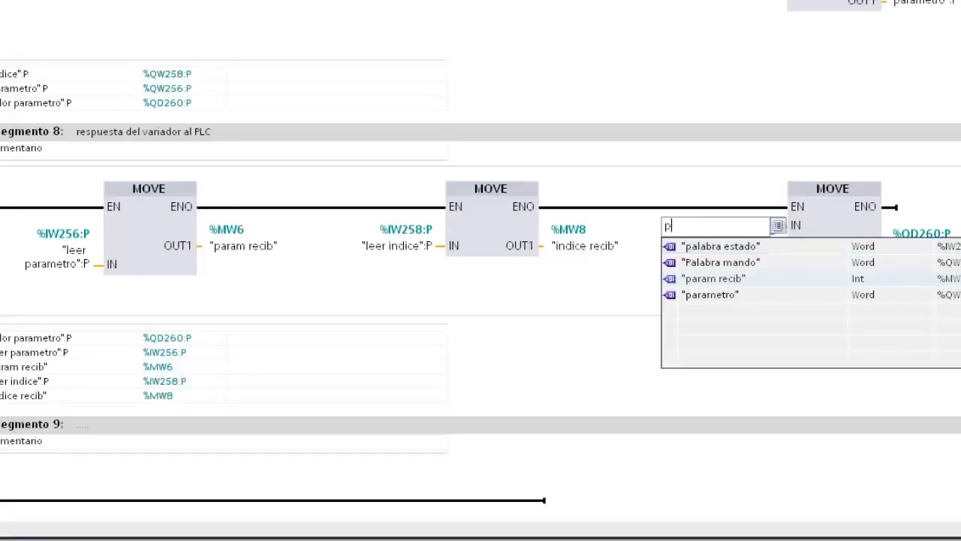
text(id256)
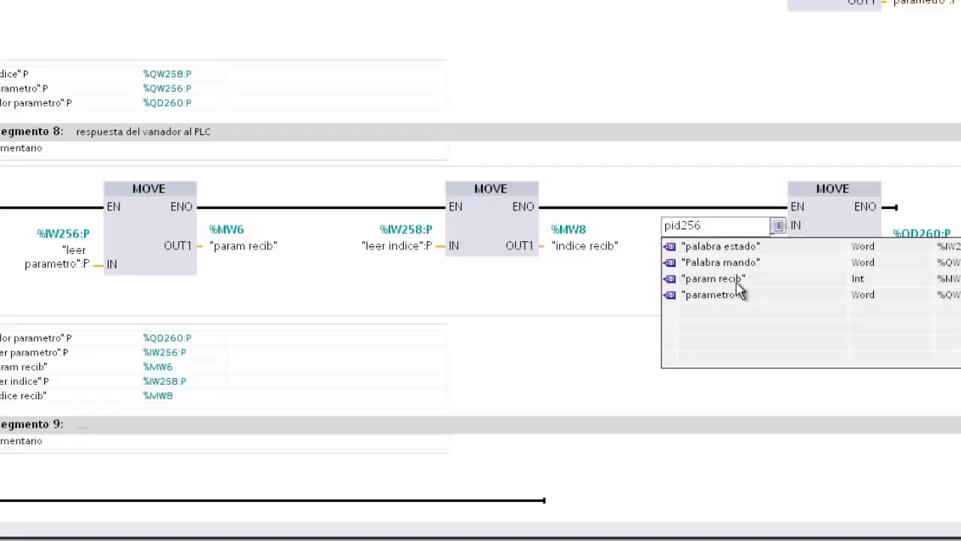
key(Return)
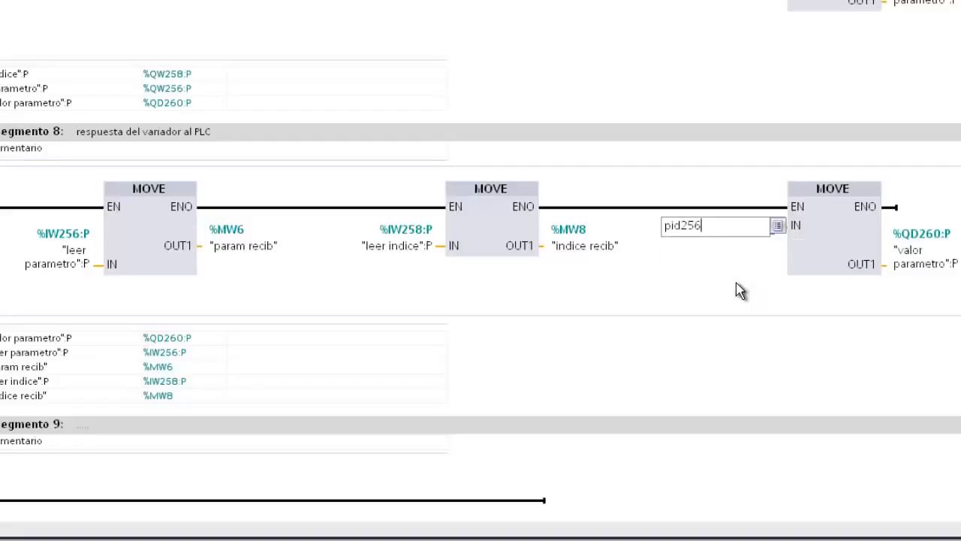
key(Return)
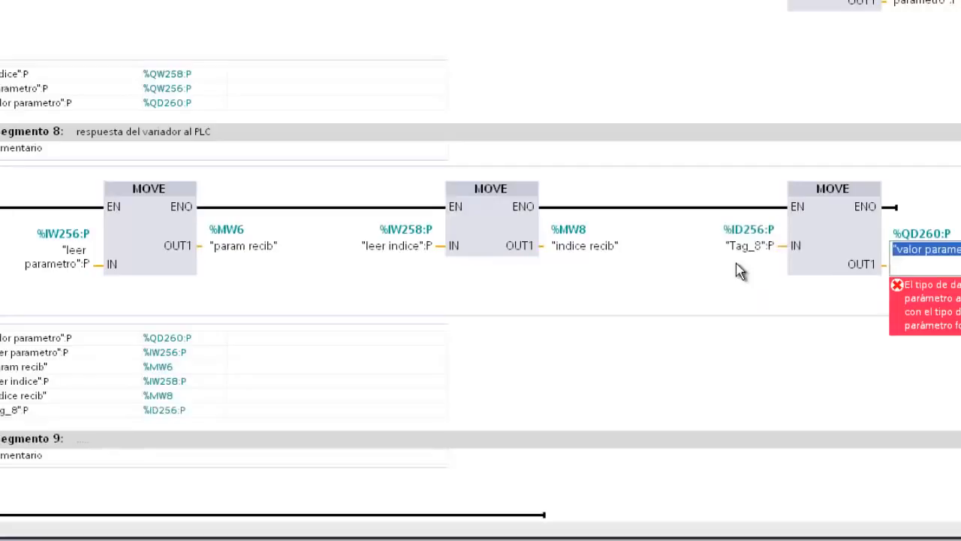
Step: Rename the %ID256 input variable of the third MOVE block in Segmento 8 to "leer valor param"
click(754, 257)
right_click(753, 256)
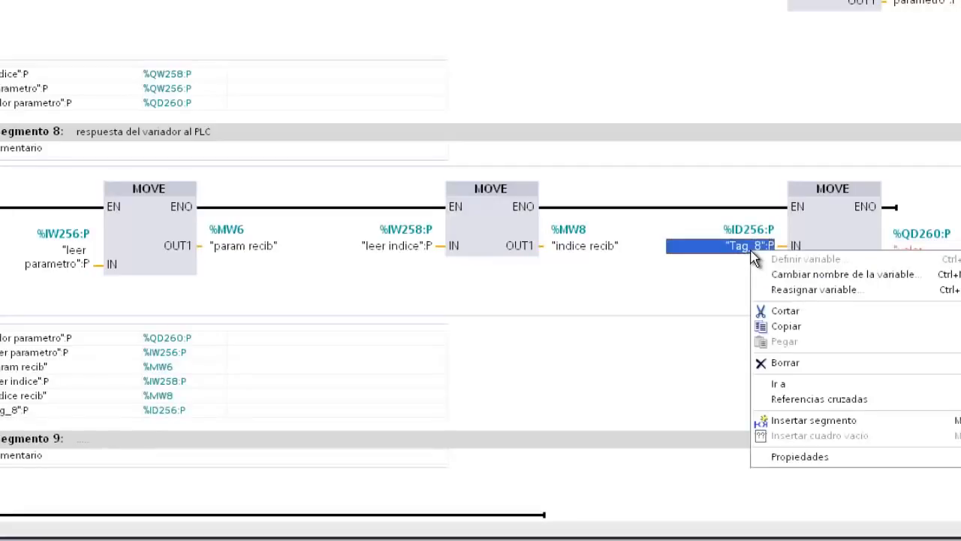
click(793, 275)
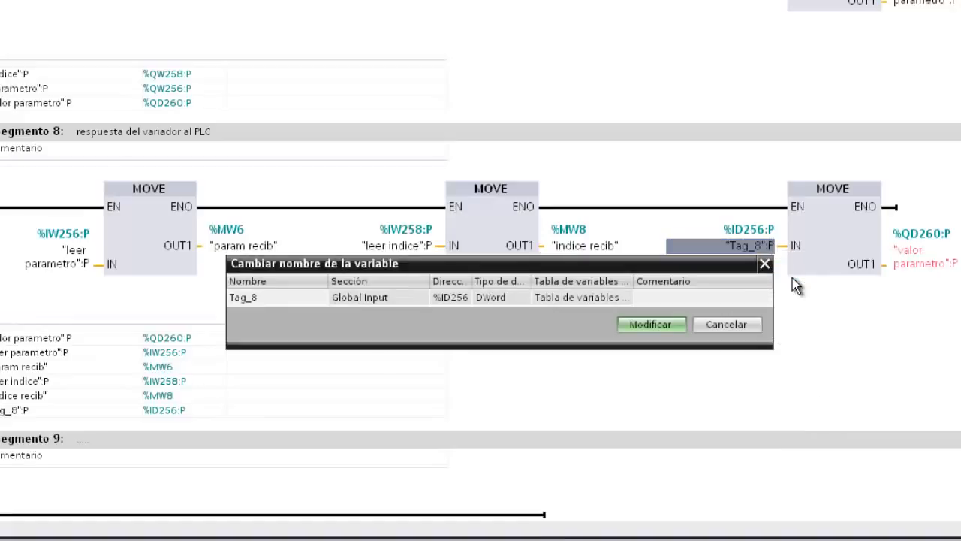
text(le)
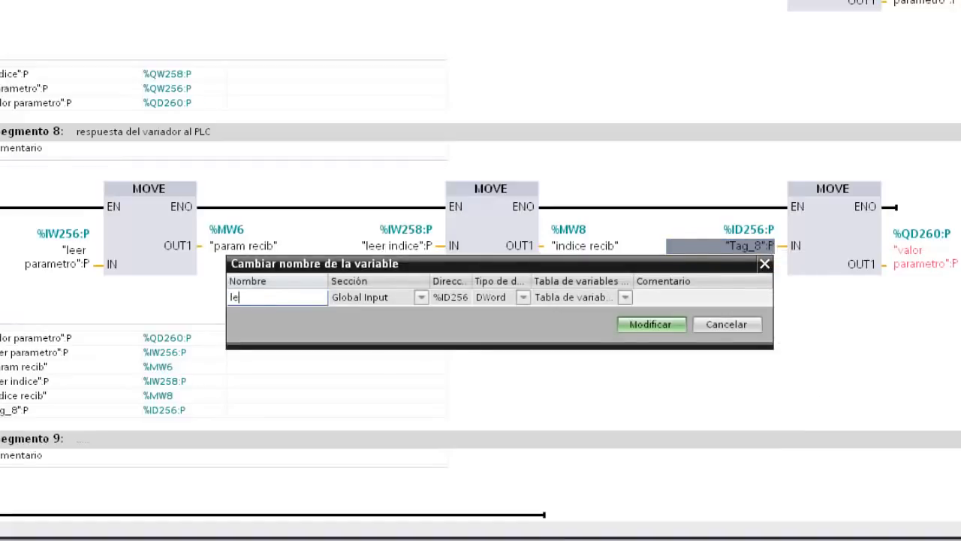
text(er valor param)
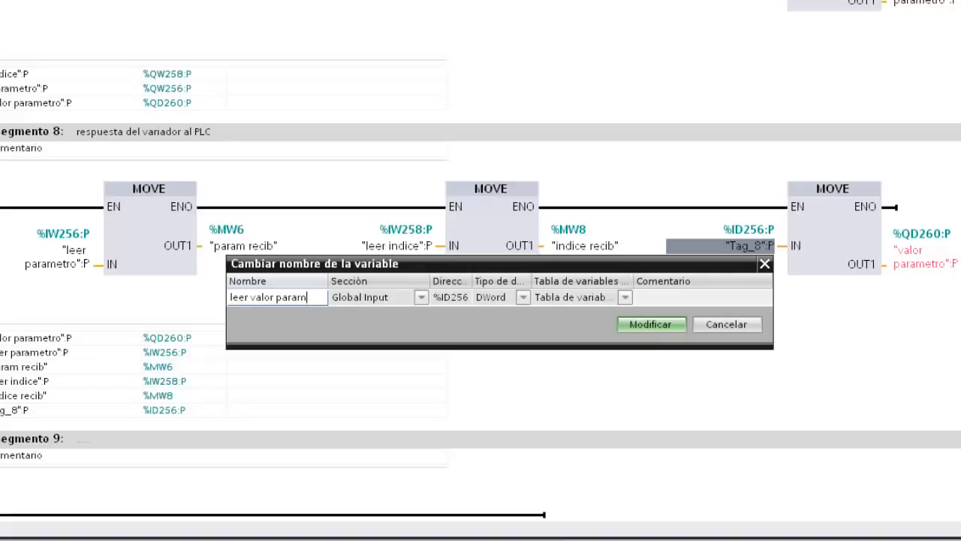
click(668, 328)
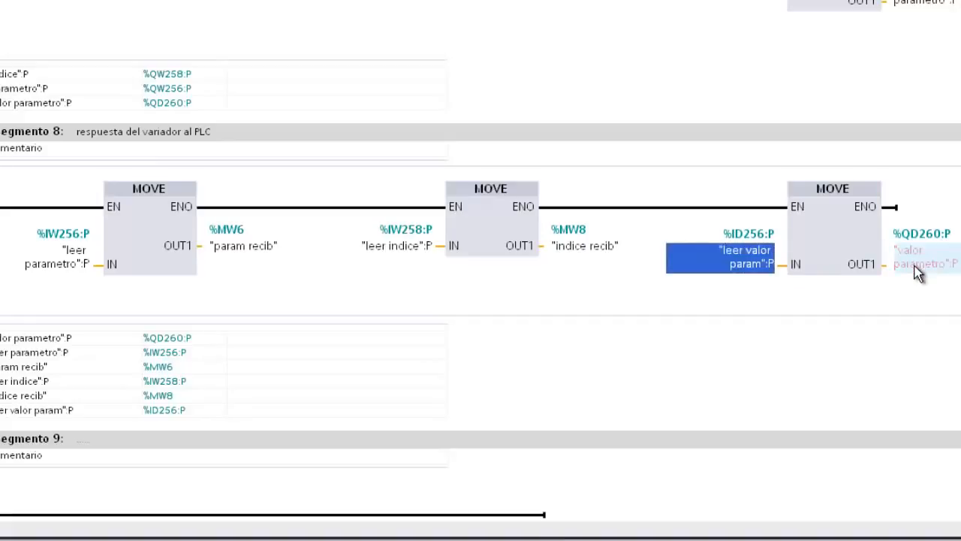
Step: Replace the output operand of the third MOVE block in Segmento 8 with "vlr param recib"
click(918, 270)
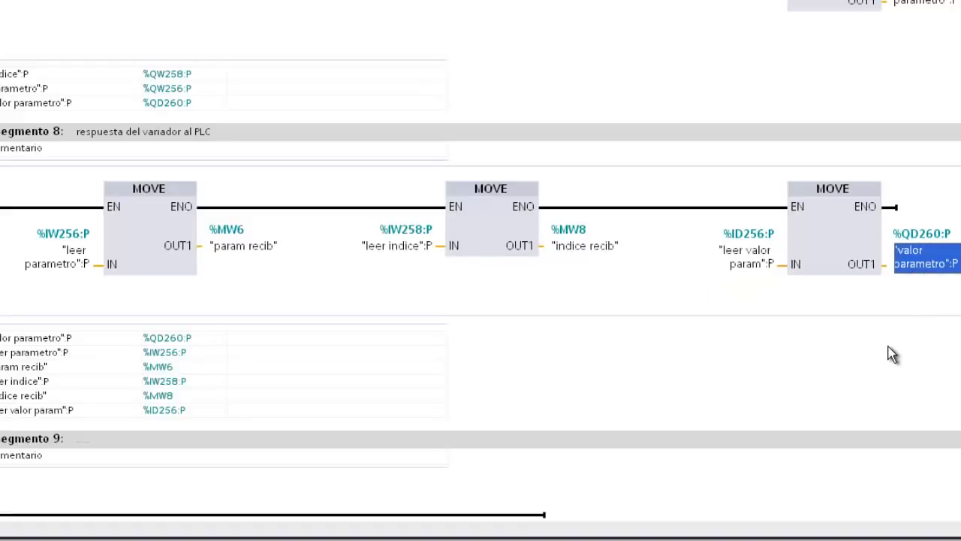
text(v)
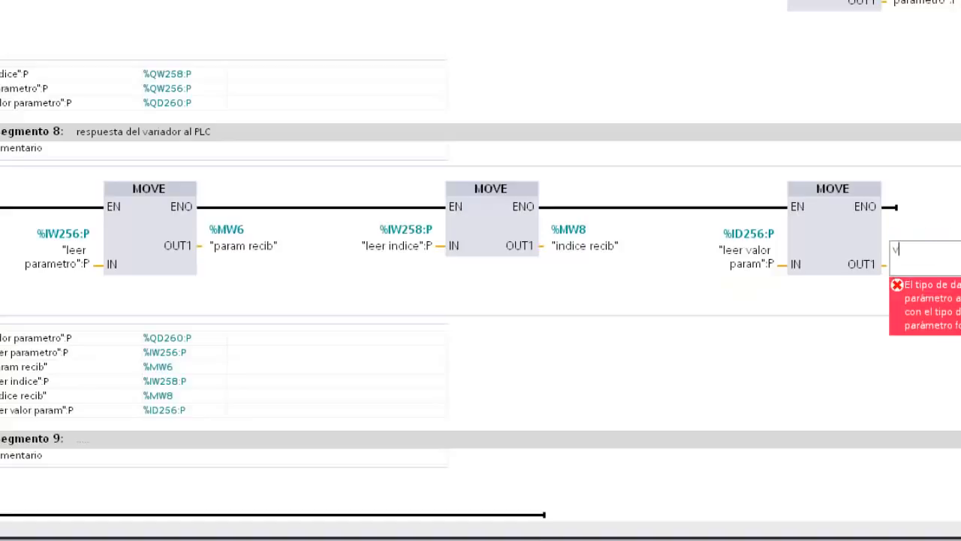
text(lr param recib)
key(Return)
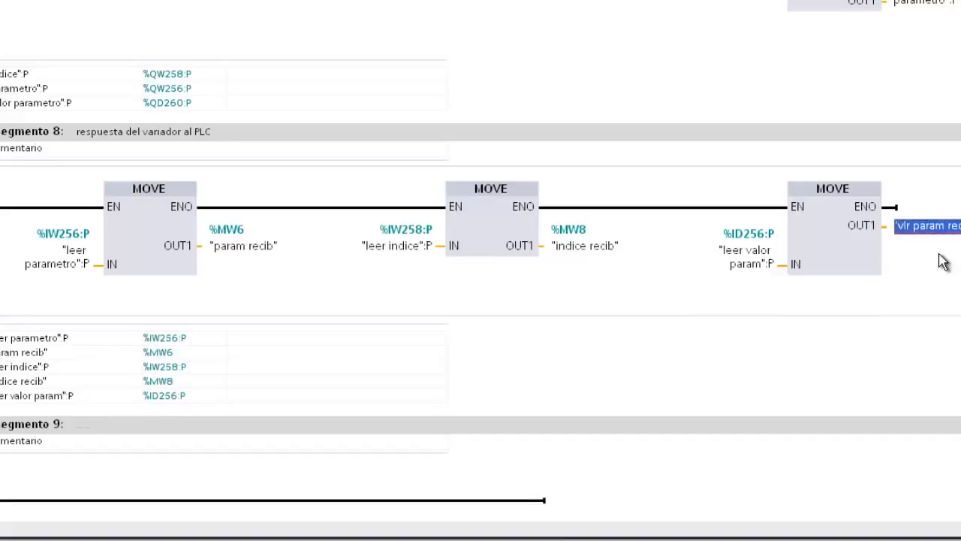
Step: Define "vlr param recib" as a Global Memory variable of type DWord at %MD14
right_click(940, 232)
click(958, 249)
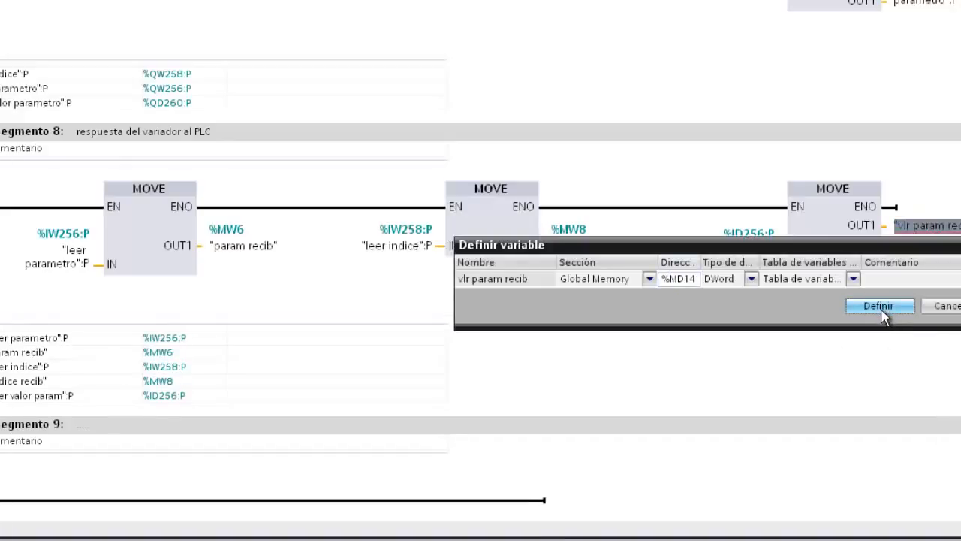
click(883, 314)
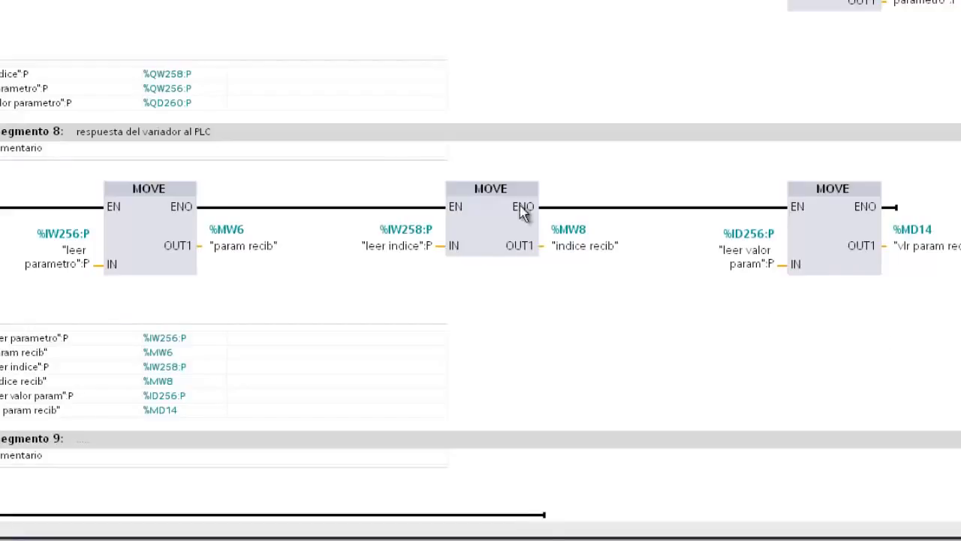
Step: Extend the Segmento 8 title to read "respuesta del variador al PLC (lectura de parametro)"
click(243, 131)
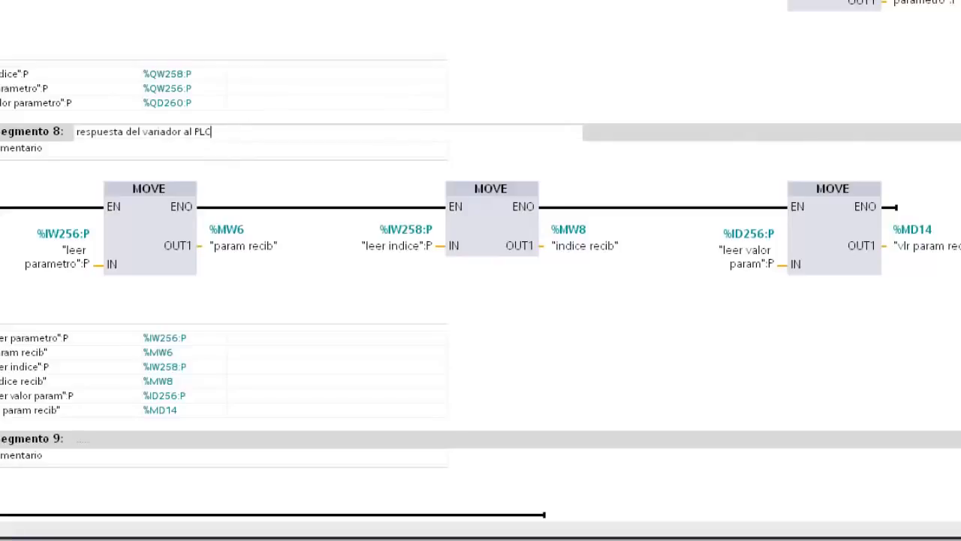
text((lee)
key(BackSpace)
text(ctura de parametro)
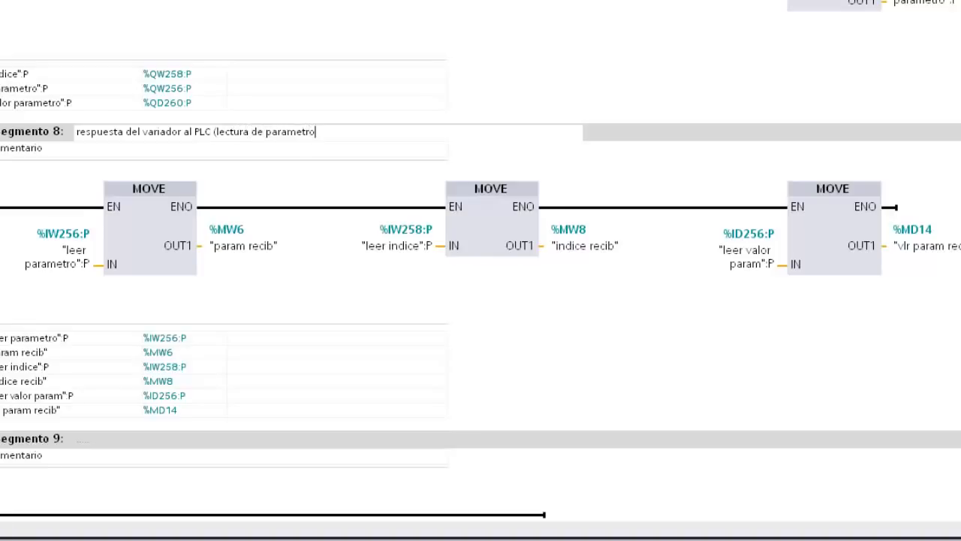
text())
click(701, 322)
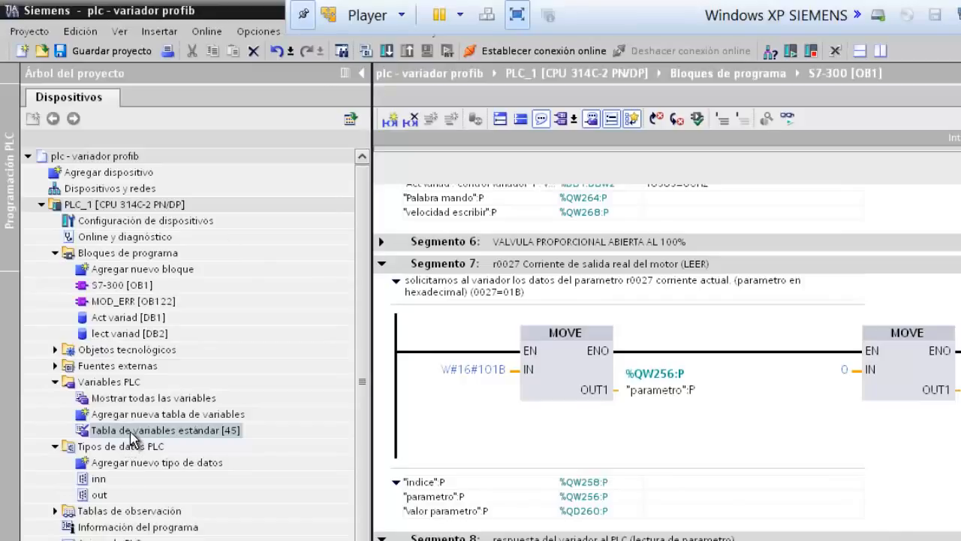
Step: Open the Plano de ocupación of PLC_1 and examine the variables assigned to input bytes IB256 to IB259 for overlapping addresses
click(303, 135)
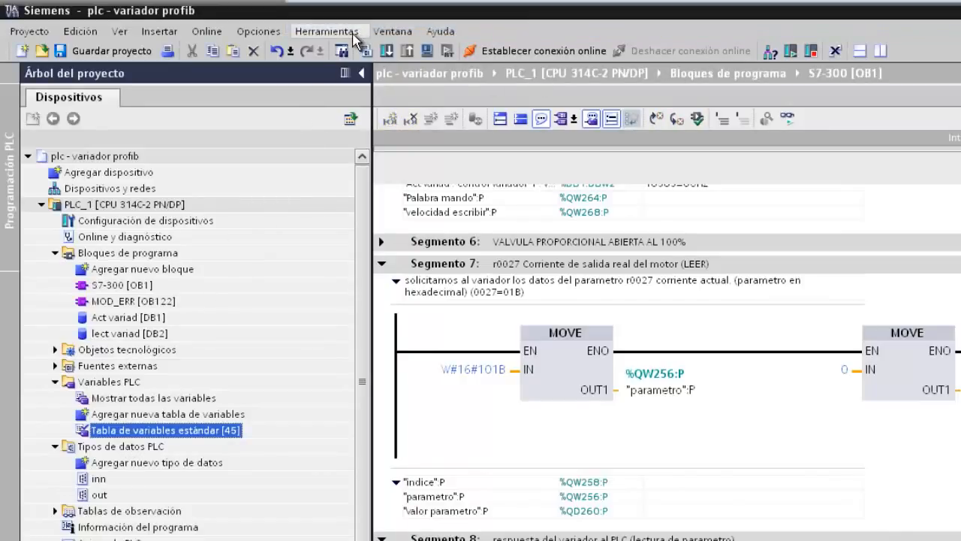
click(354, 33)
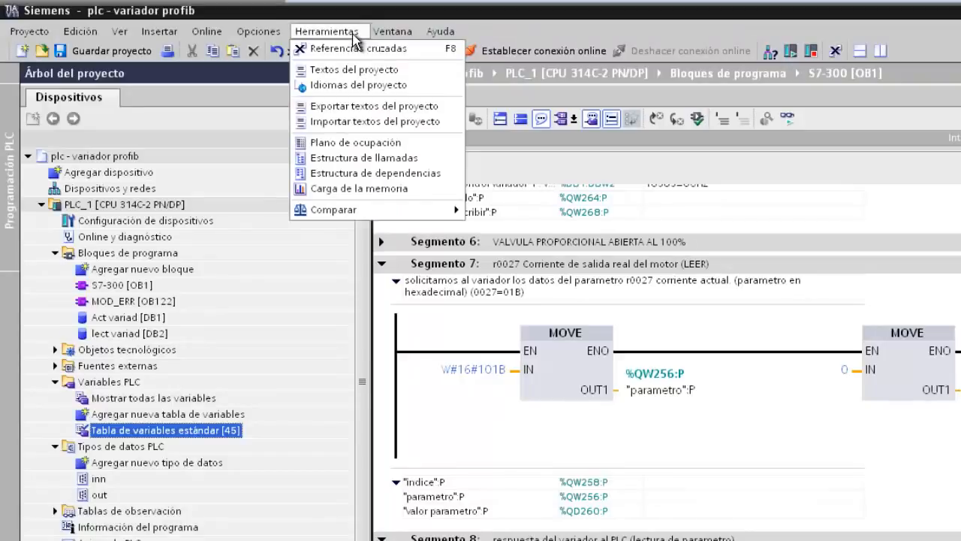
click(404, 149)
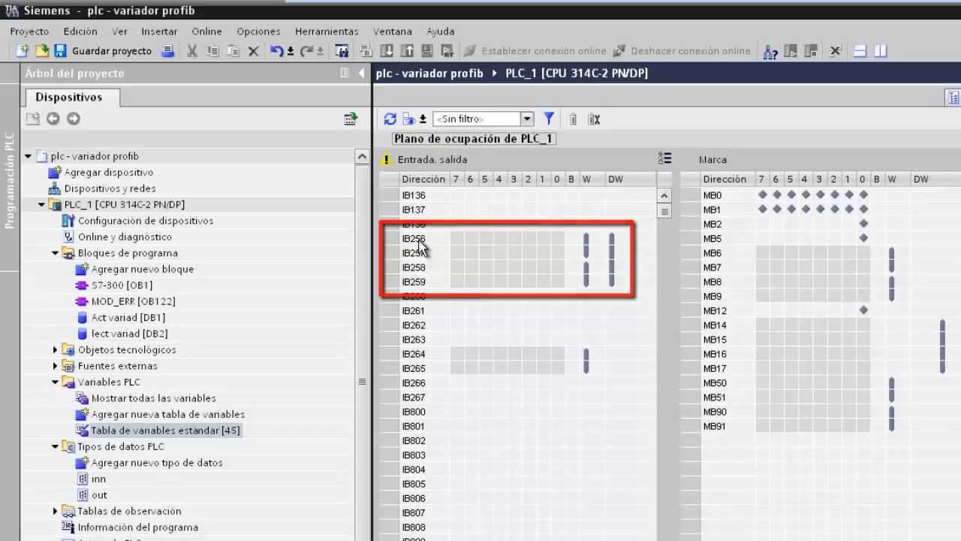
mouse_move(585, 241)
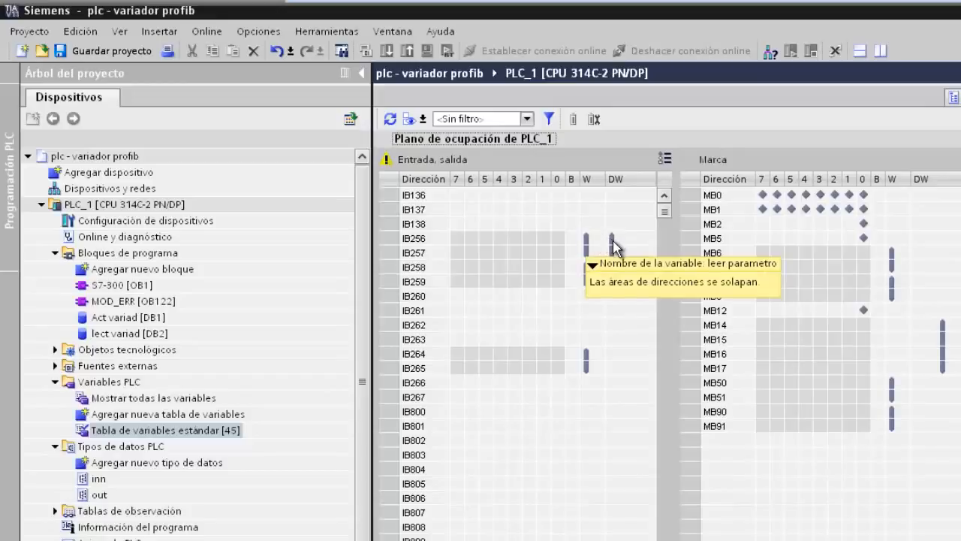
mouse_move(613, 247)
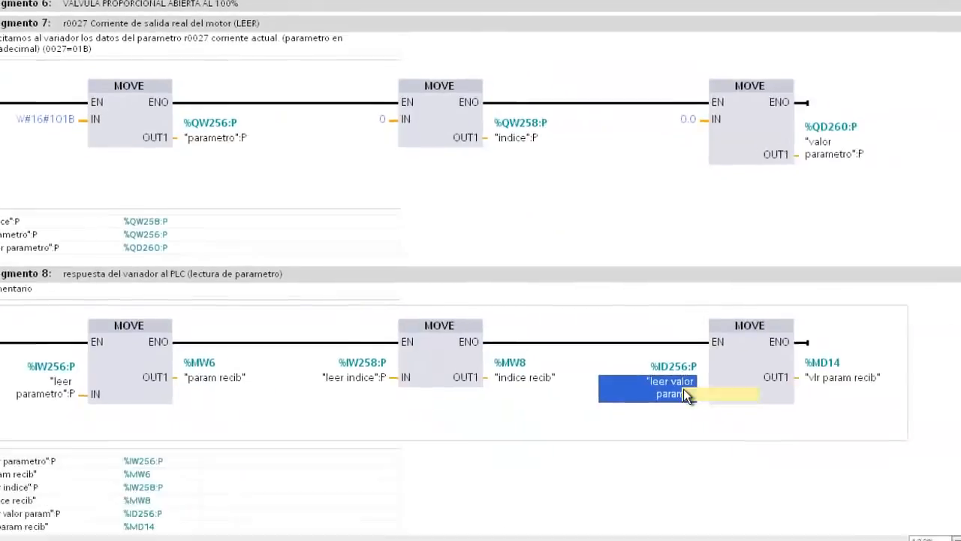
Step: Reassign the "leer valor param" input variable of the third MOVE block in Segmento 8 to address %ID260
right_click(684, 389)
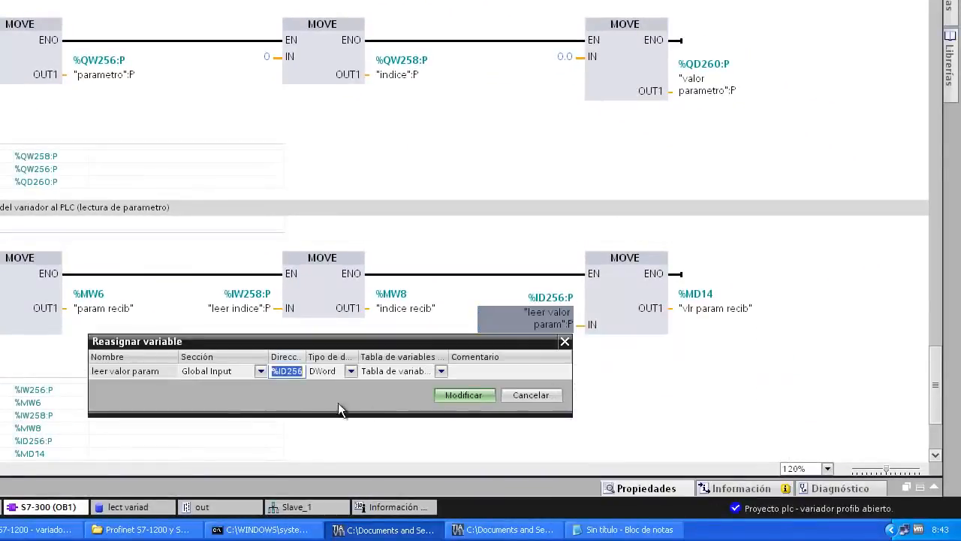
click(289, 371)
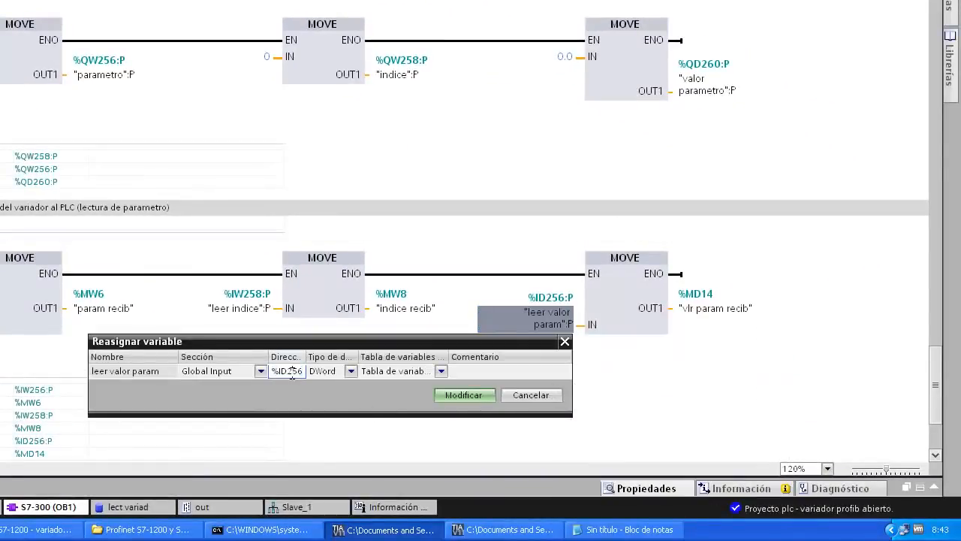
drag(297, 373, 326, 371)
text(60)
click(458, 399)
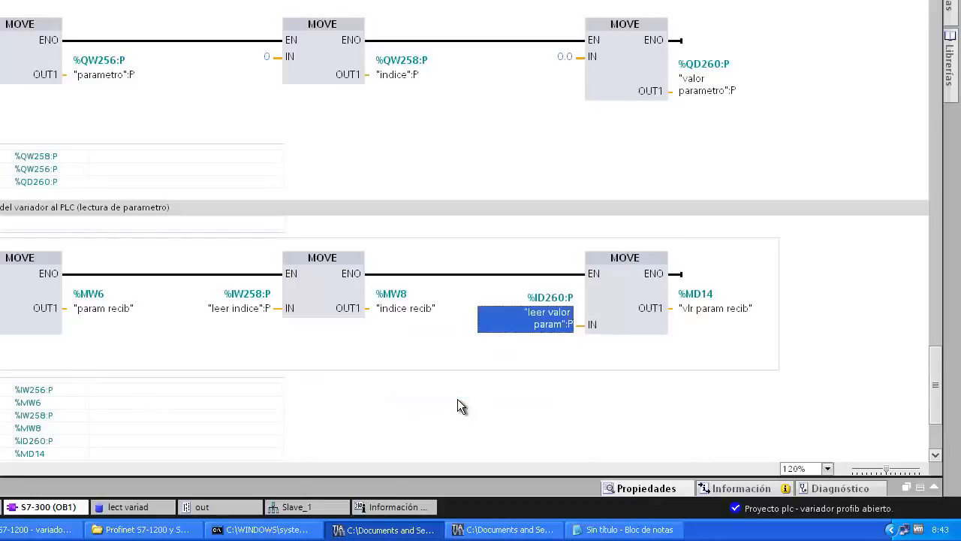
click(457, 399)
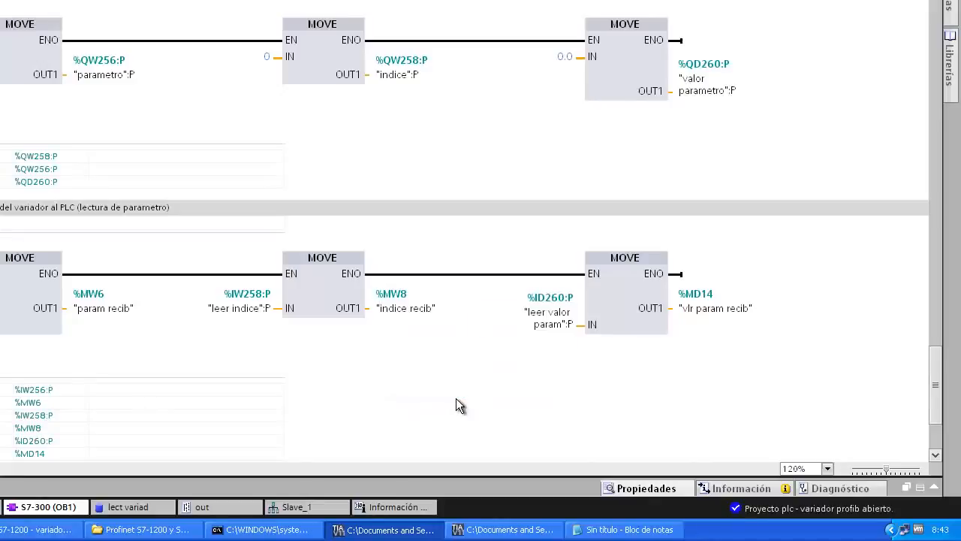
Step: Recheck the input addresses in the Plano de ocupación of PLC_1, and return to the S7-300 [OB1] block
click(522, 530)
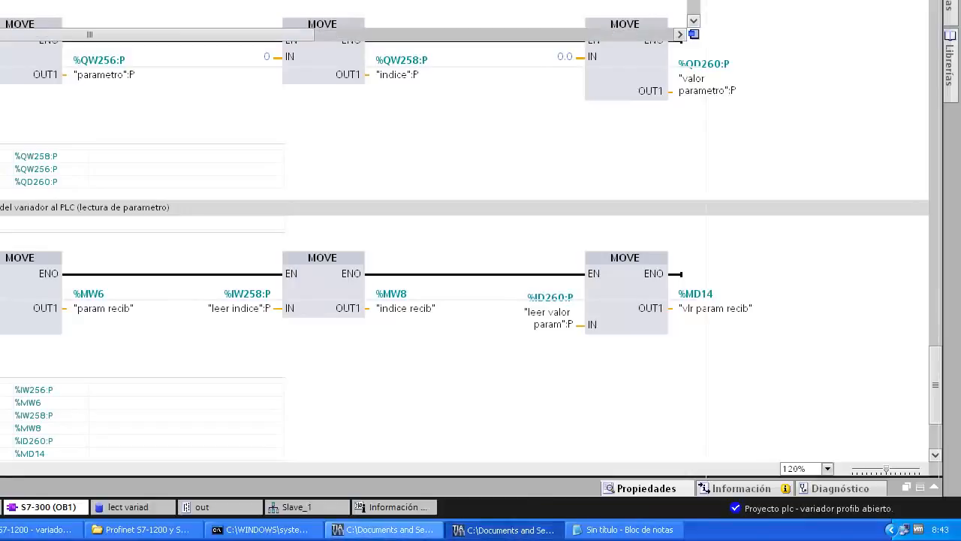
click(389, 530)
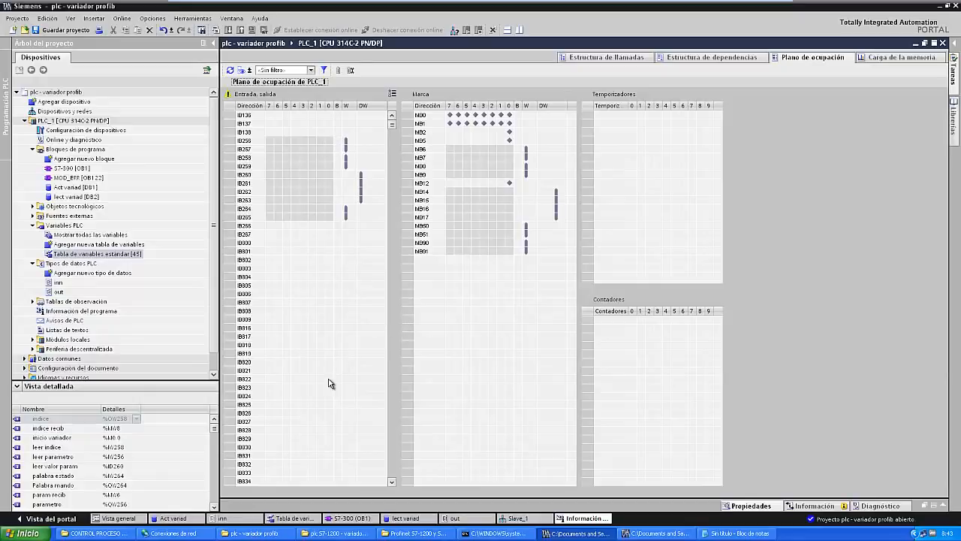
click(341, 518)
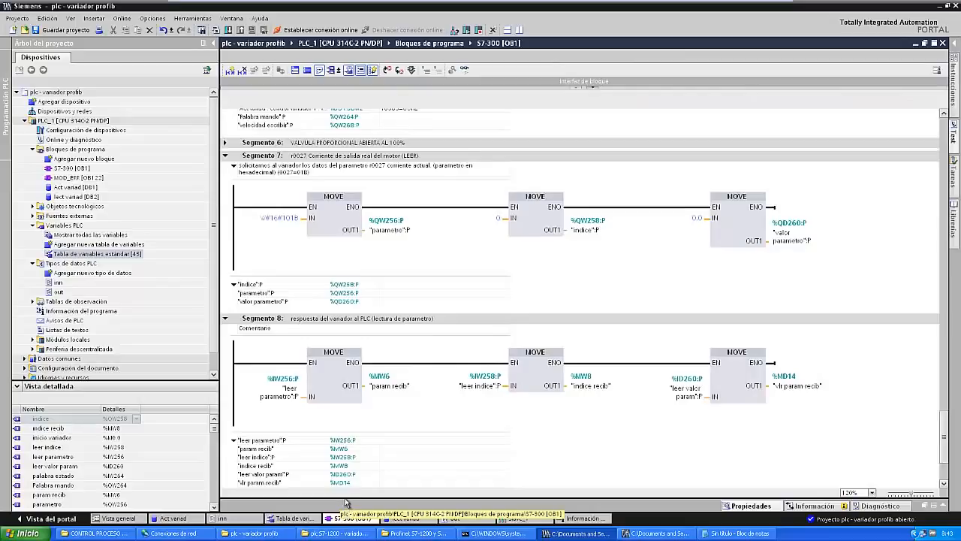
Step: Save the project and load the hardware configuration and software into PLC_1, starting all modules after loading
click(77, 32)
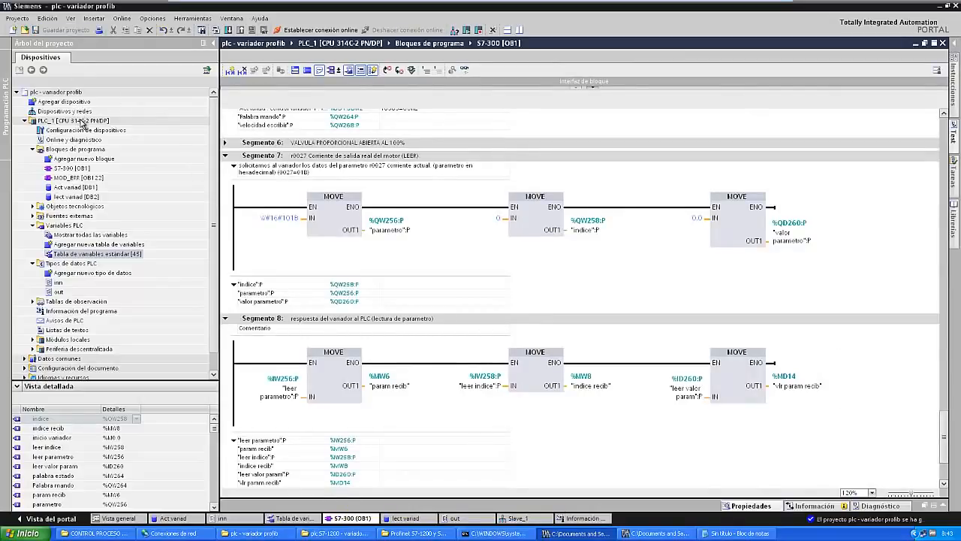
click(82, 121)
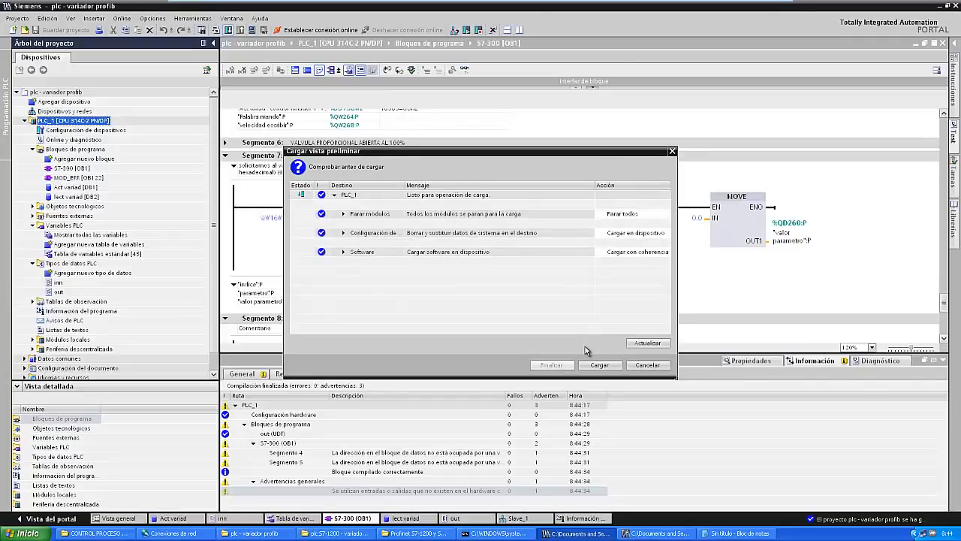
click(593, 366)
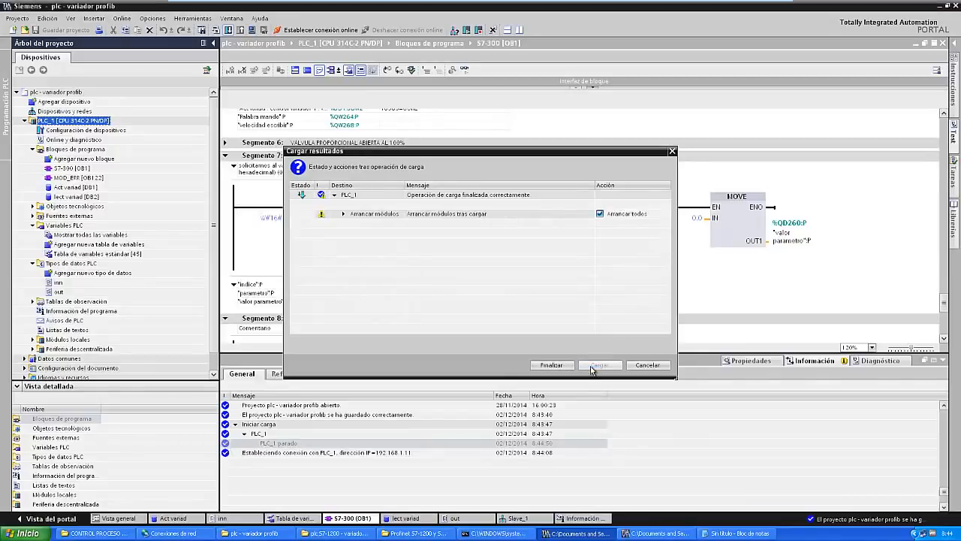
click(551, 365)
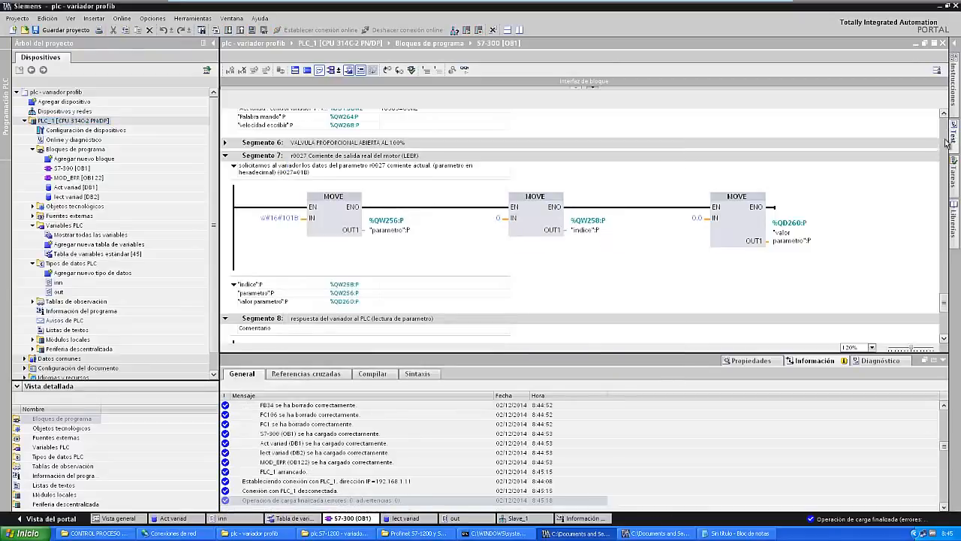
Step: Display the Panel de mando de la CPU test tools and try to establish an online connection to PLC_1
click(956, 138)
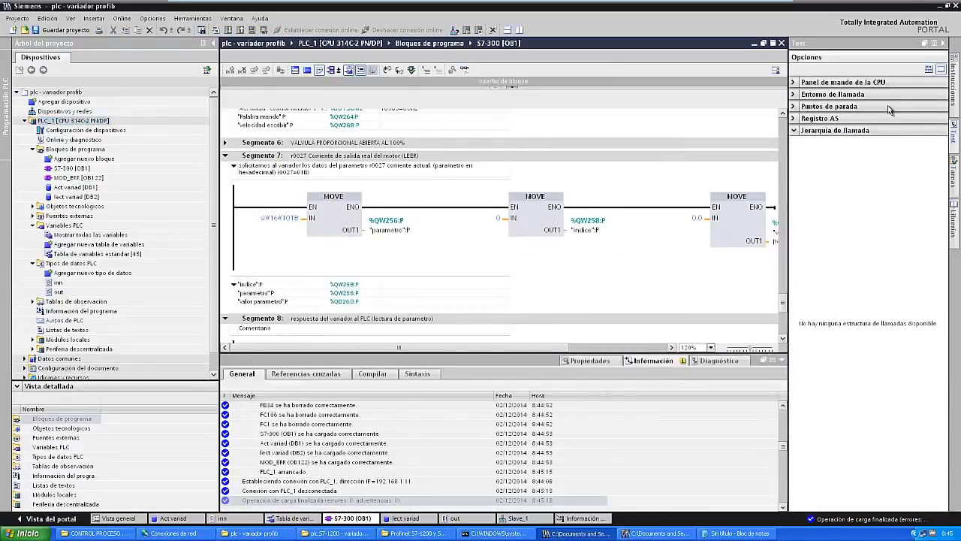
click(834, 84)
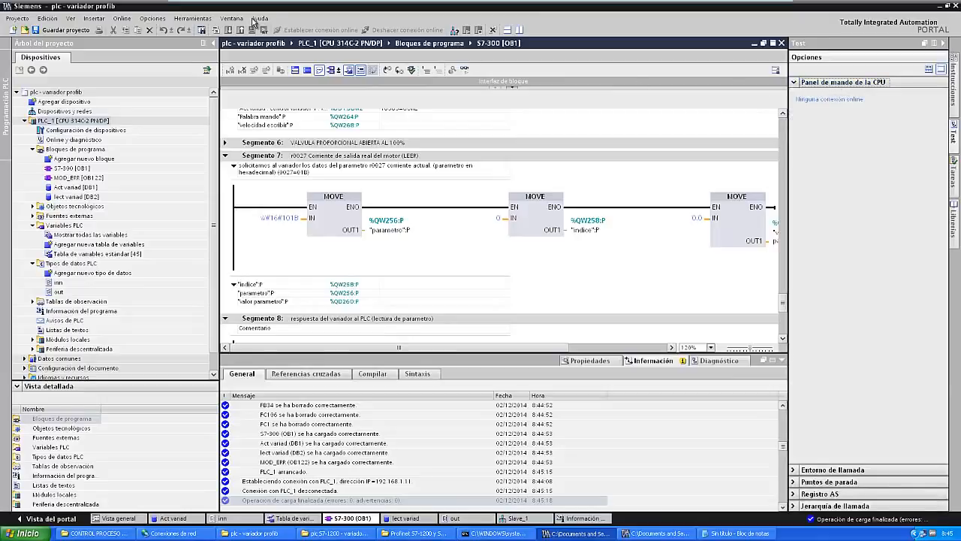
click(75, 120)
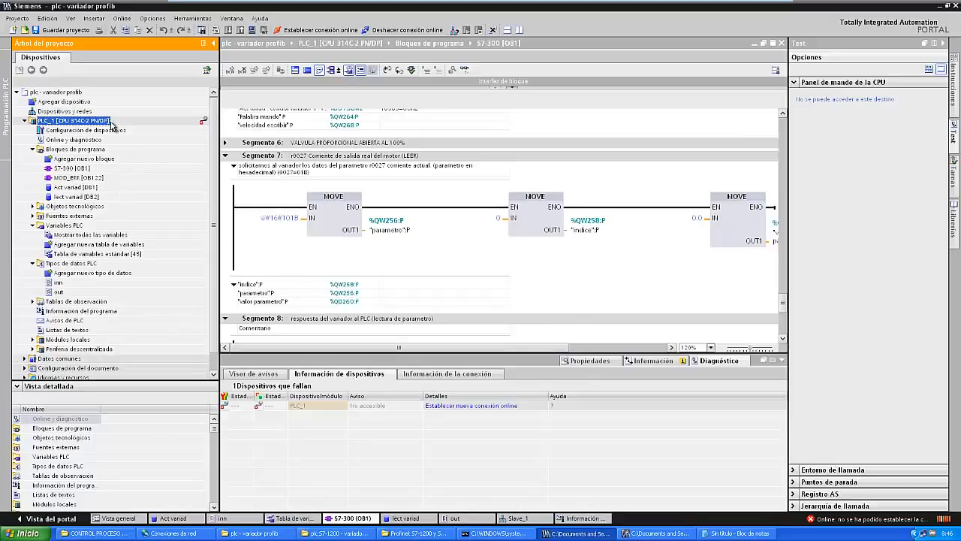
Step: End the online connection attempt with PLC_1 and try to establish the online connection again
click(112, 122)
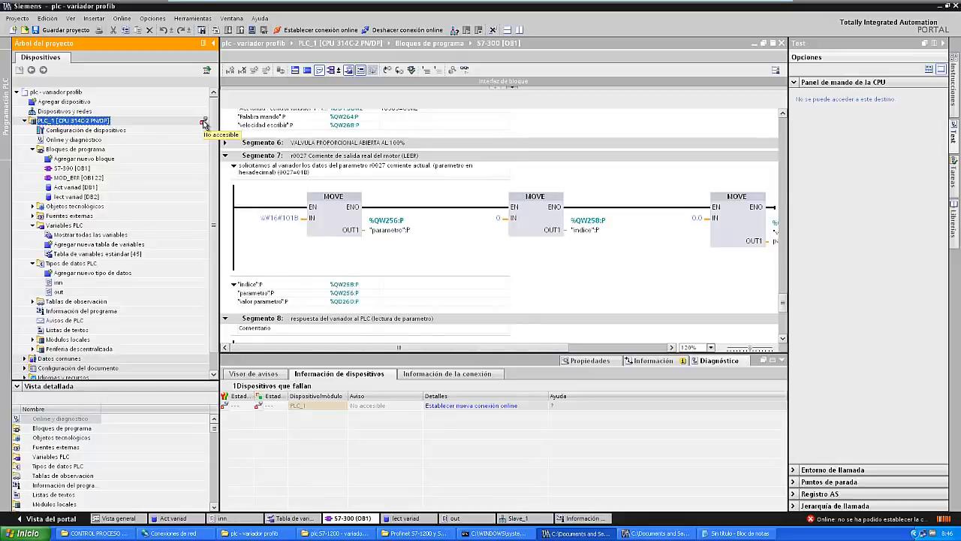
click(409, 34)
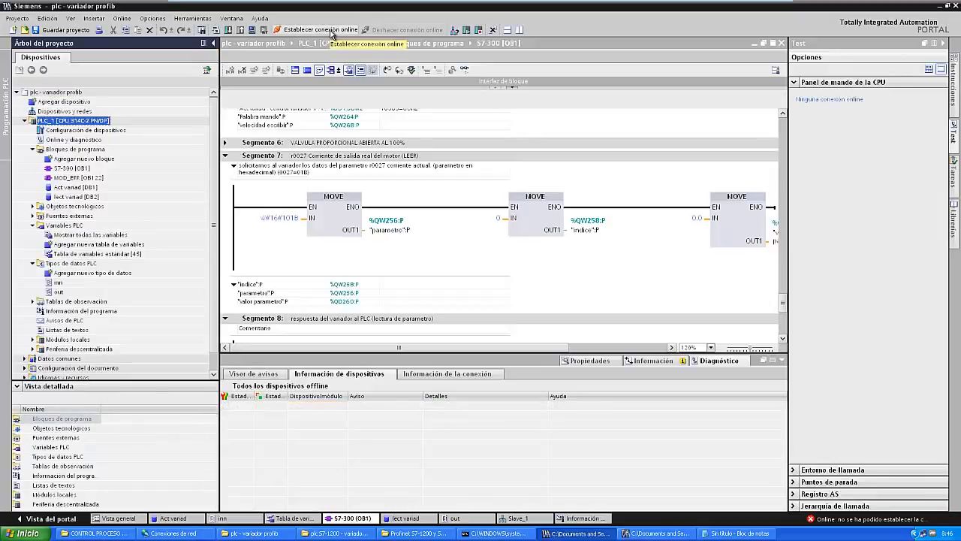
click(331, 32)
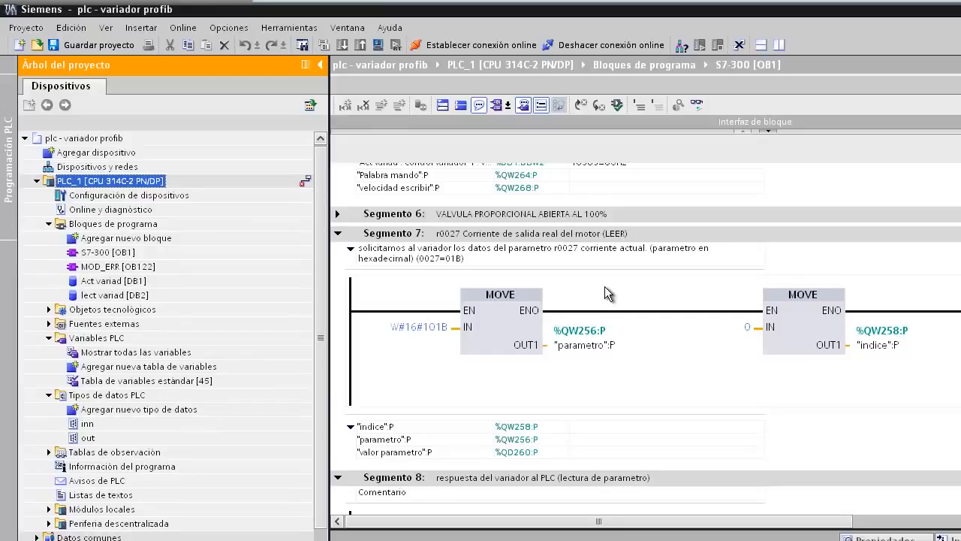
Step: Switch to the command prompt and ping the PLC at 192.168.1.11 to test the connection
click(593, 540)
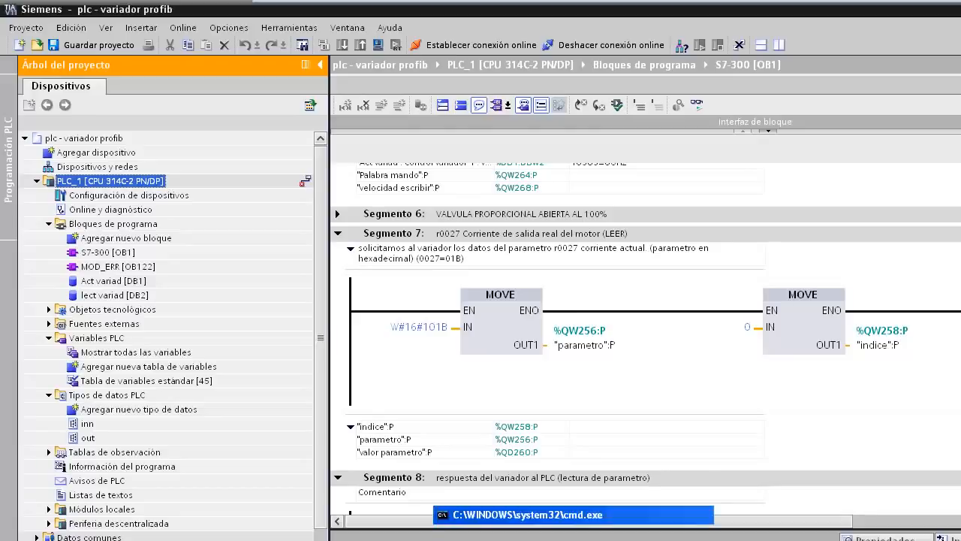
key(Up)
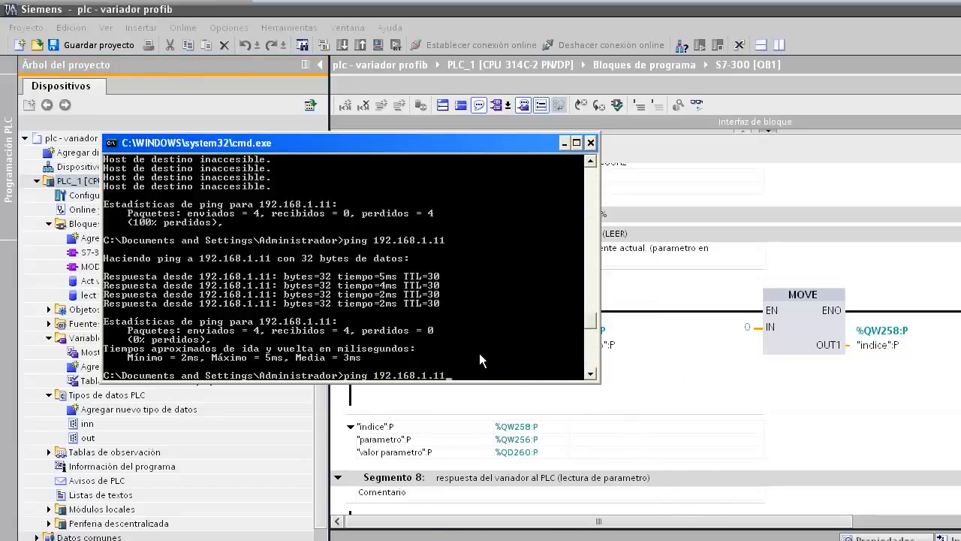
key(Return)
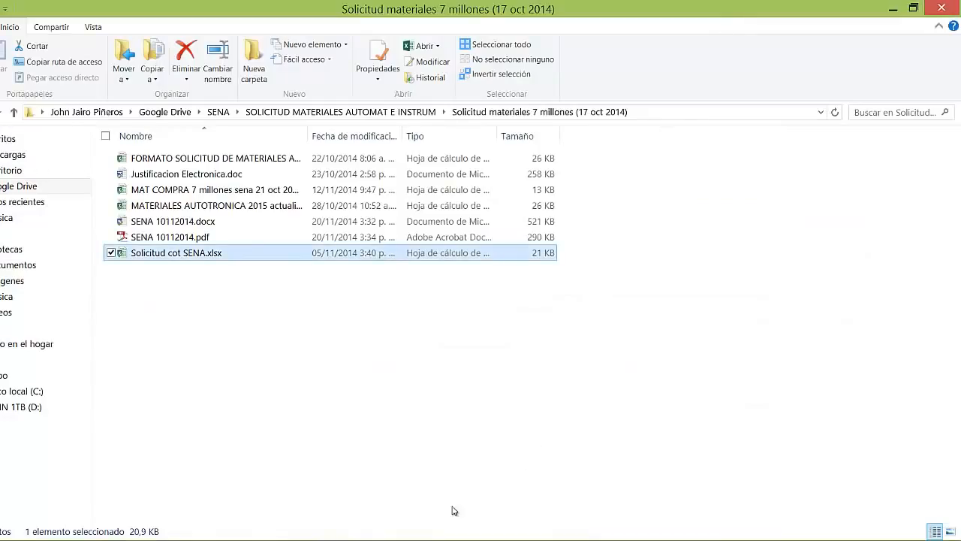
Step: Minimize the file explorer window and reconnect the host computer to the Wi-Fi network AUTOMATIZACION 2 3
click(893, 9)
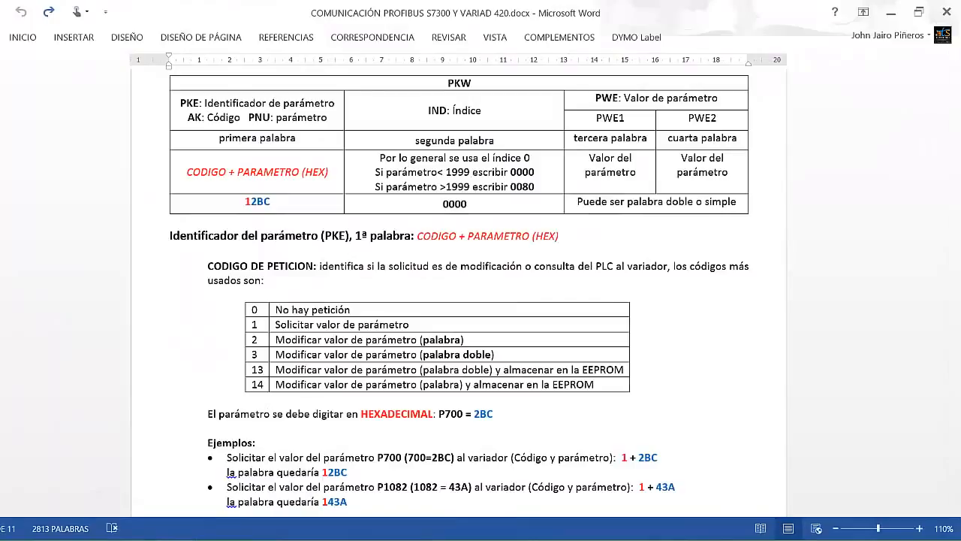
click(794, 539)
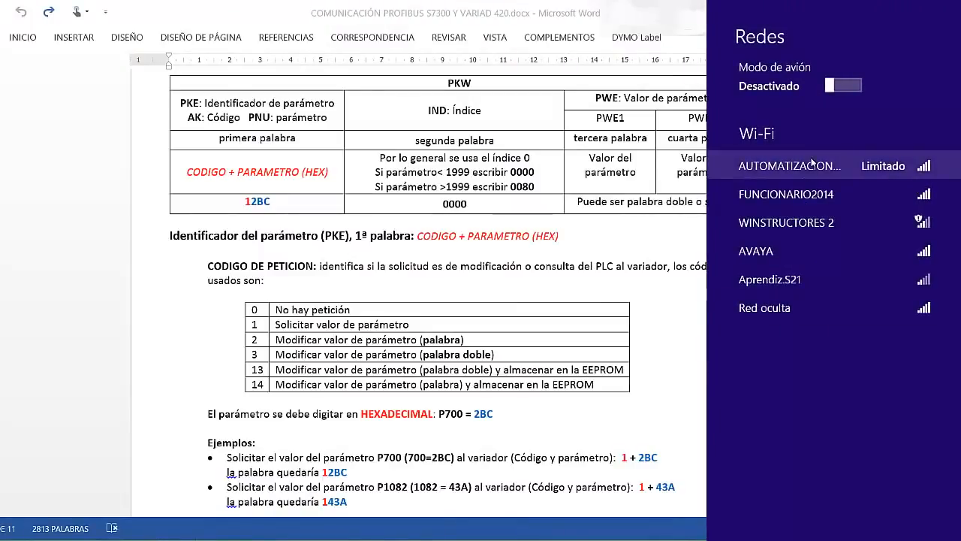
click(821, 167)
click(824, 170)
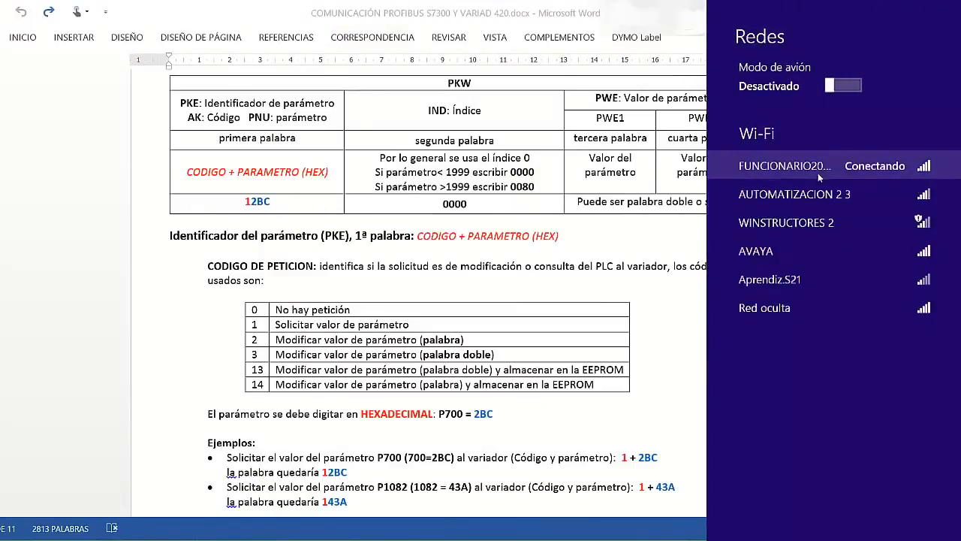
click(821, 193)
click(893, 279)
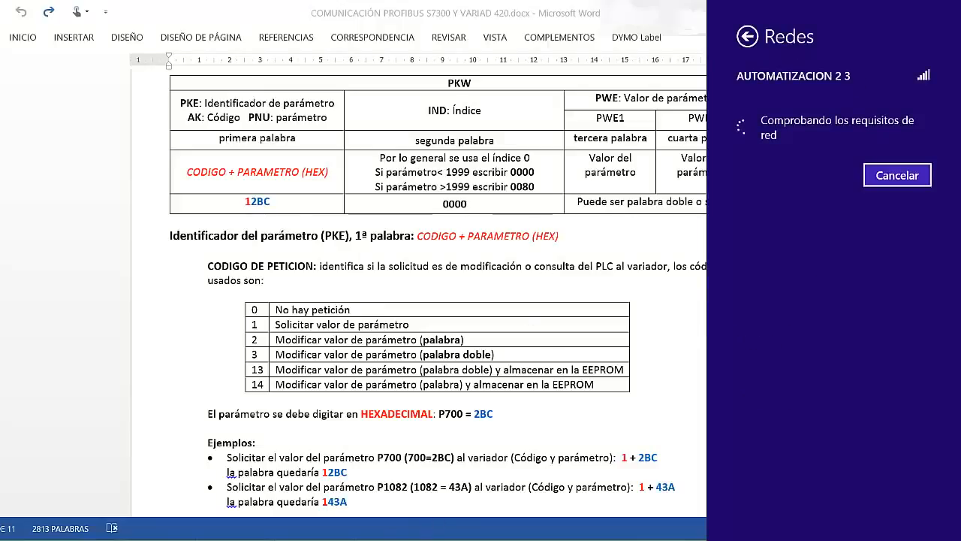
Step: Return to the virtual machine and check the IP address details of the Conexión de área local in Conexiones de red
click(334, 539)
mouse_move(335, 539)
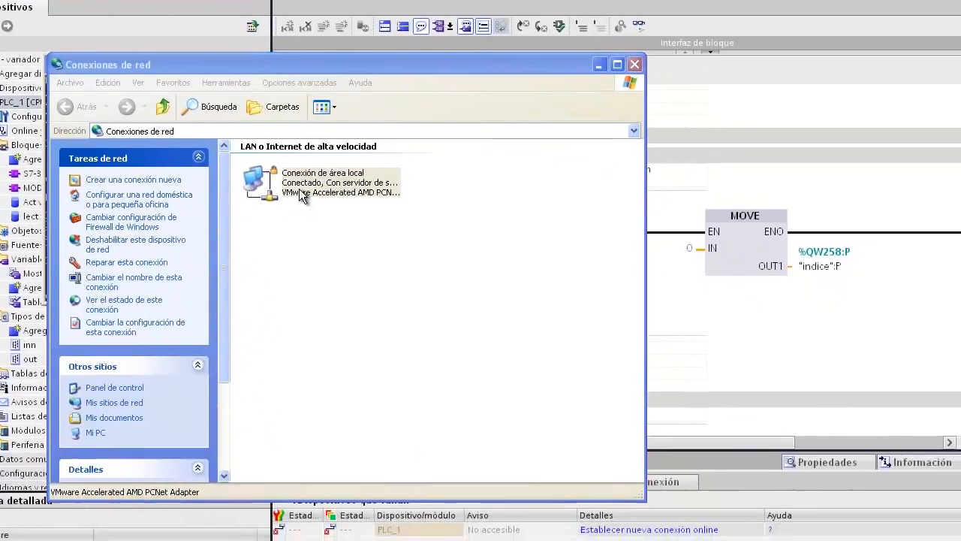
double_click(404, 249)
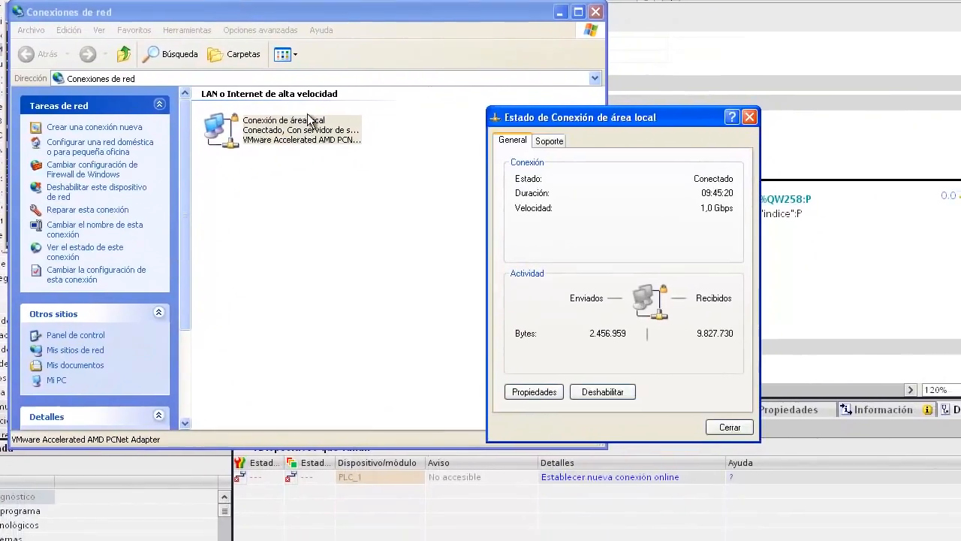
click(549, 142)
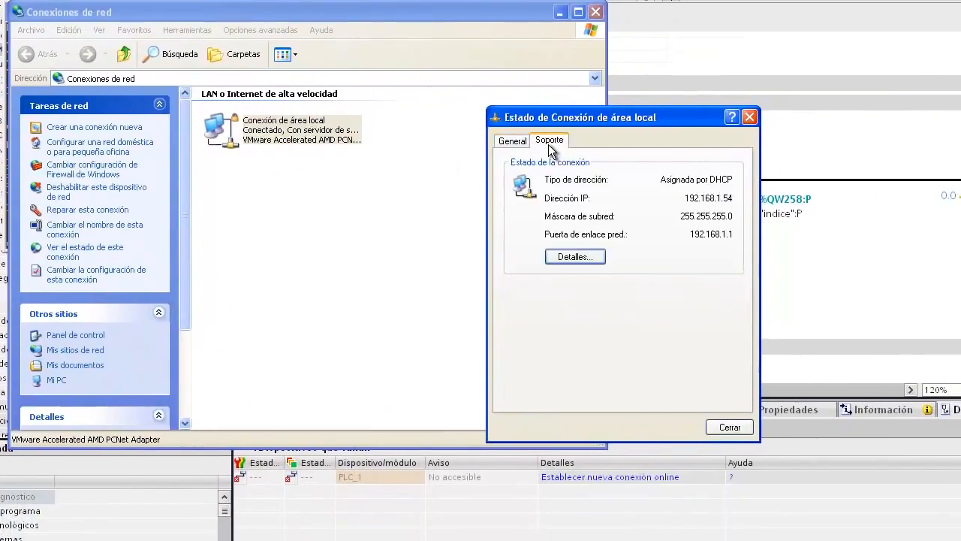
click(729, 426)
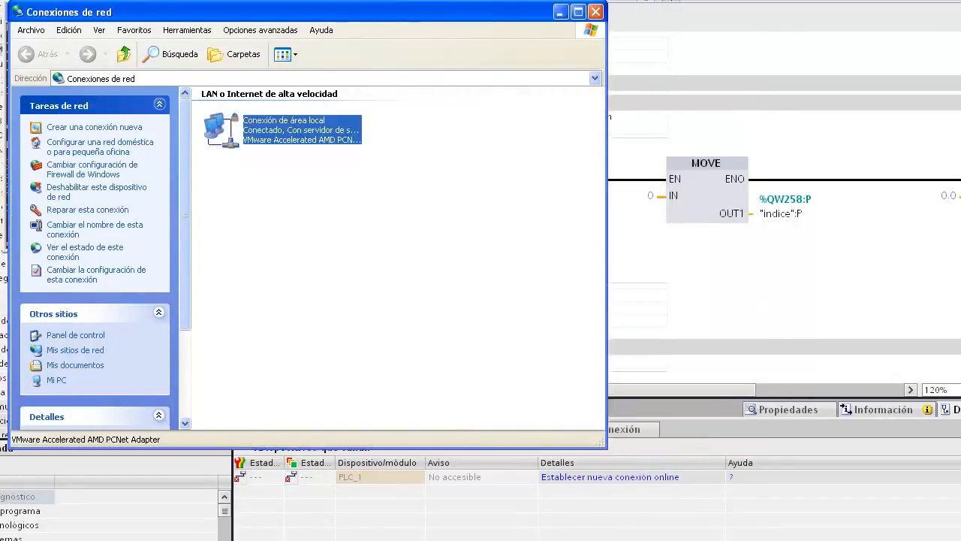
Step: Repeat the ping to 192.168.1.11 in the command prompt, and return to the TIA Portal project
key(alt+Tab)
key(Up)
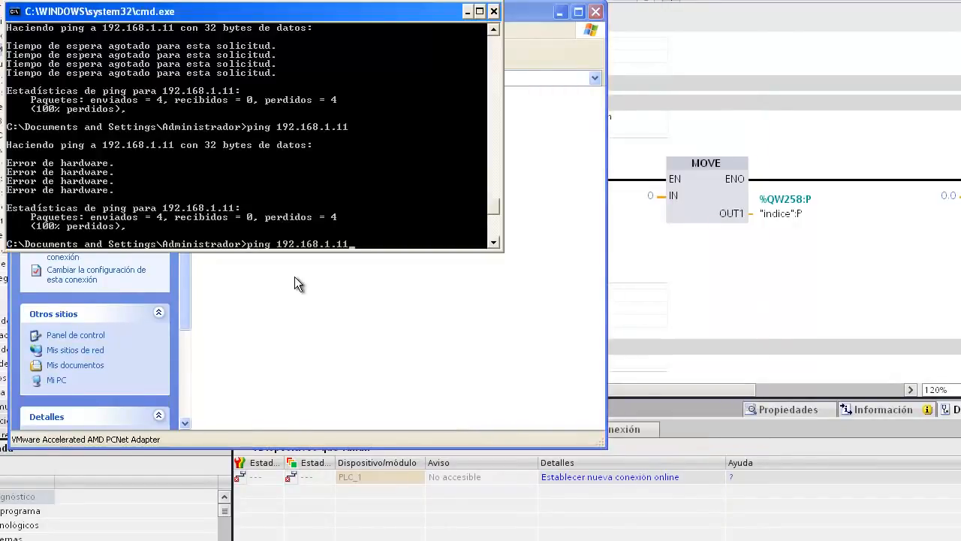
key(Return)
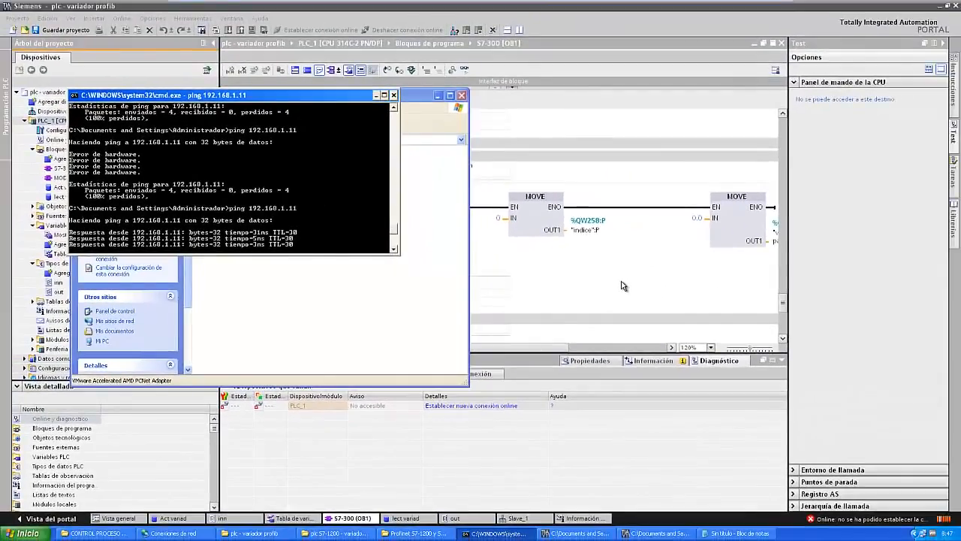
click(622, 291)
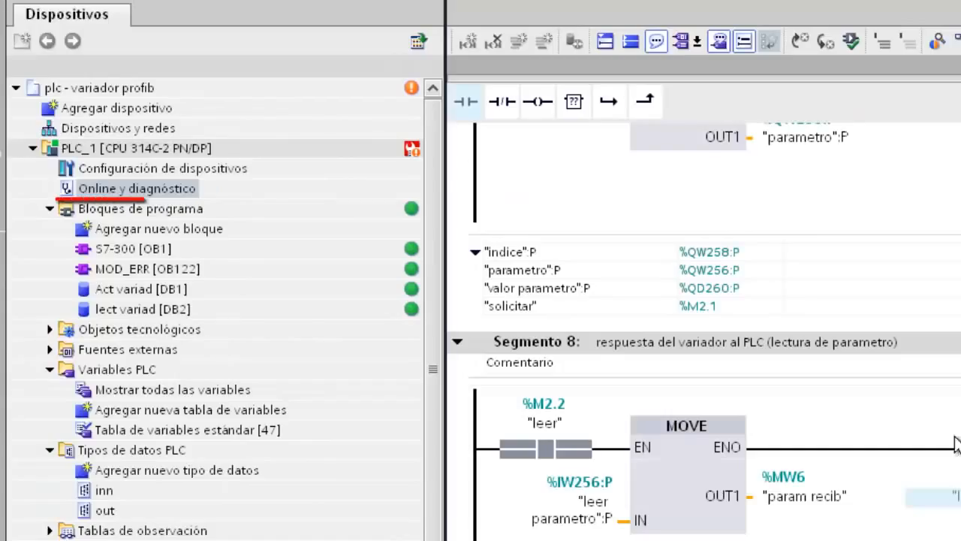
Step: Open Online y diagnóstico for PLC_1, display the Búfer de diagnóstico and freeze its event list
double_click(150, 190)
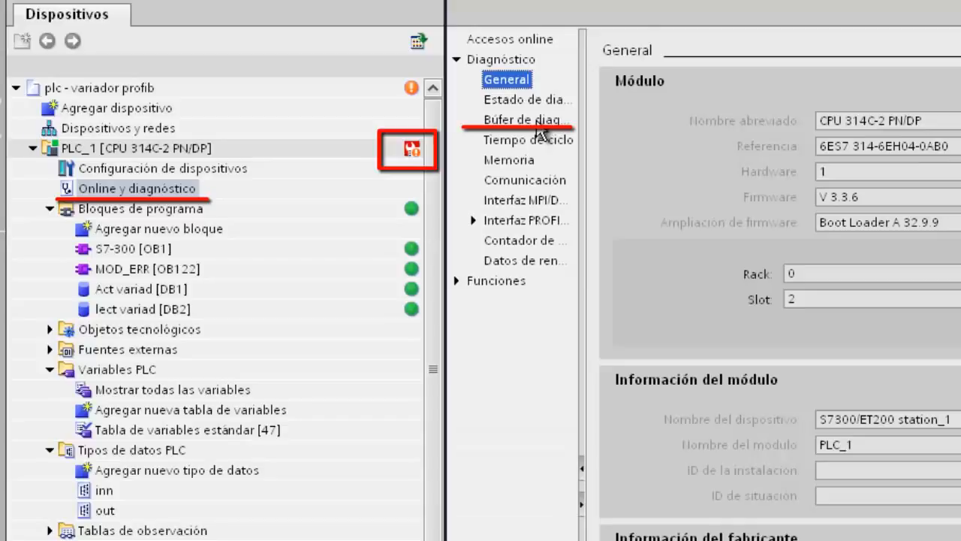
click(536, 121)
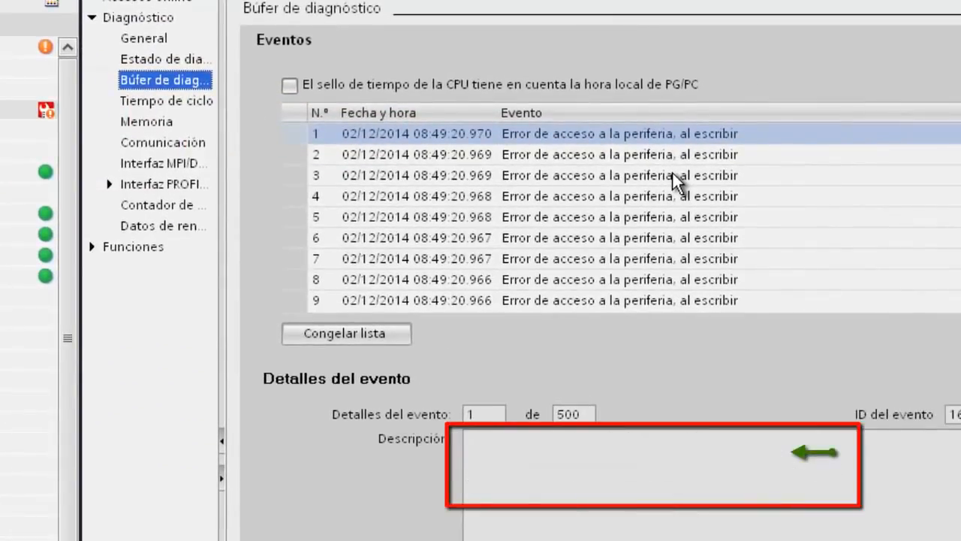
click(345, 332)
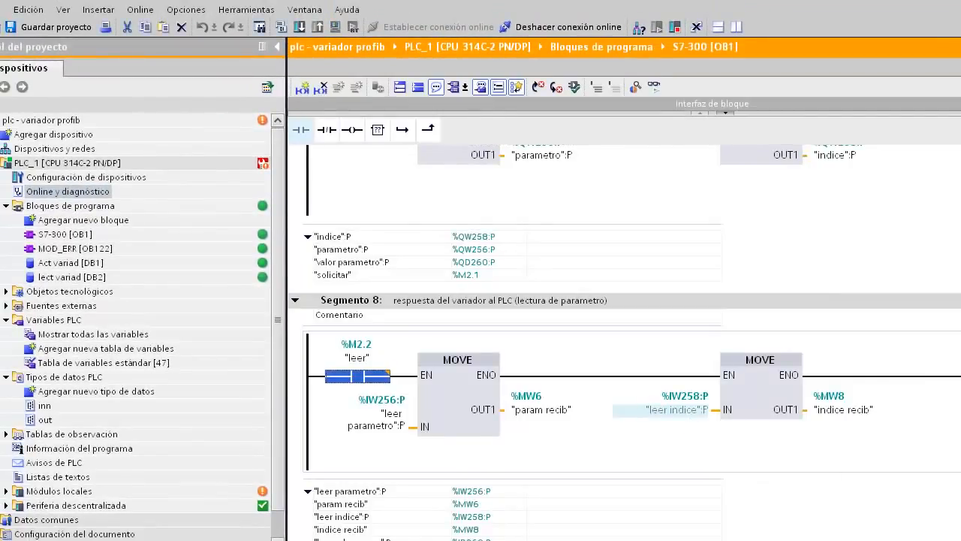
Step: Look up the output address for the speed sent to the drive in the Word document's control word table
scroll(623, 342, right, 3)
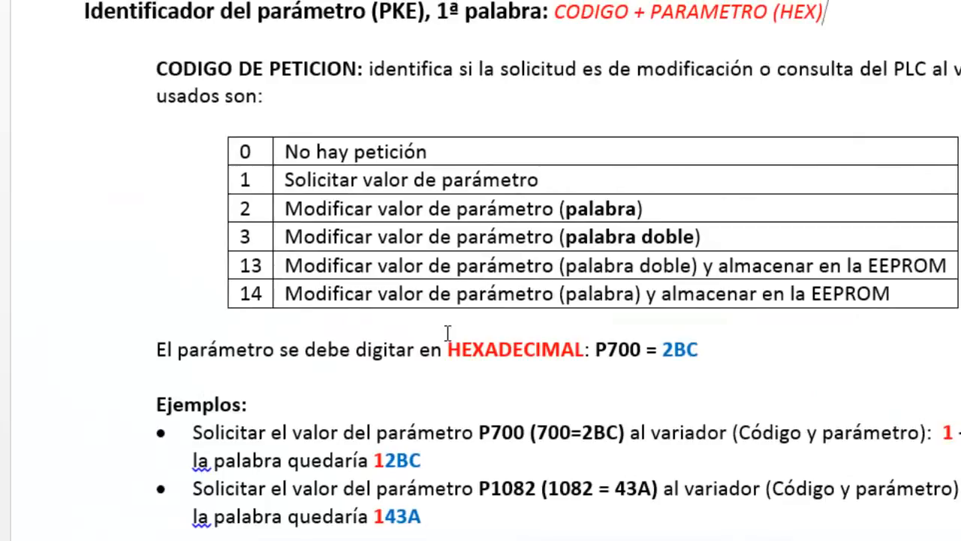
scroll(448, 333, up, 20)
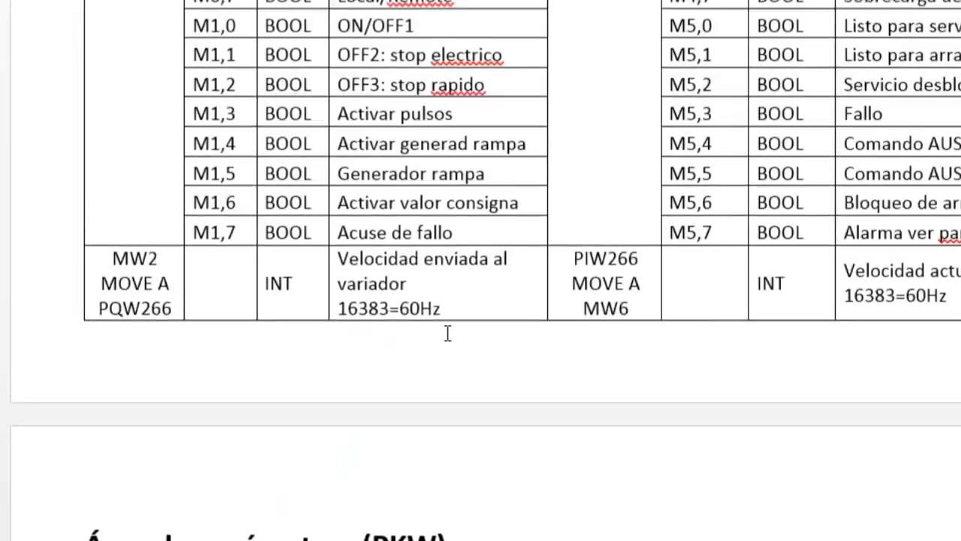
scroll(448, 334, down, 5)
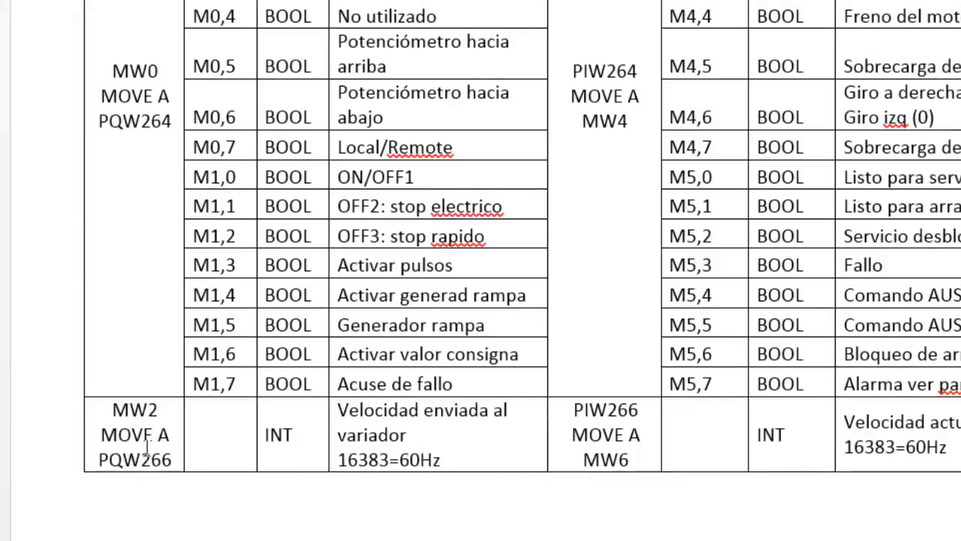
drag(172, 458, 140, 459)
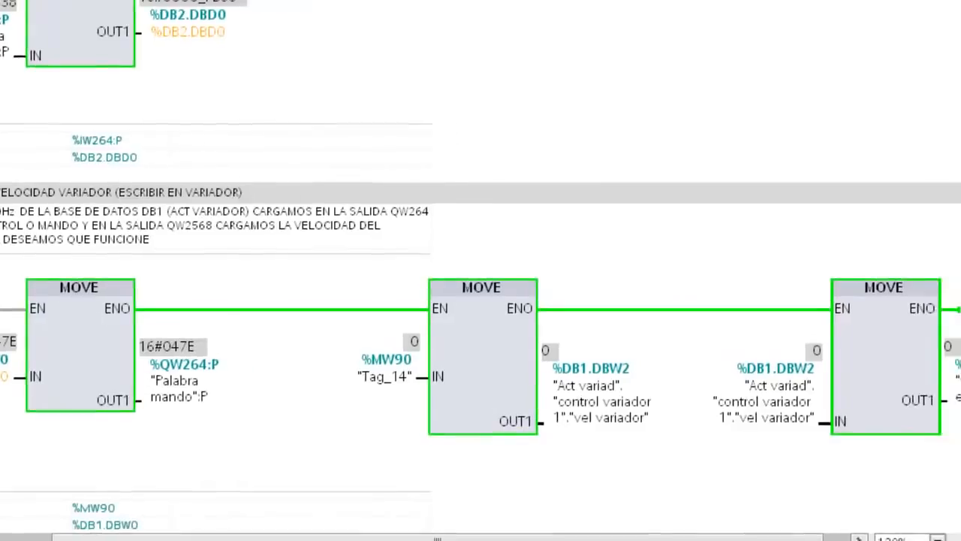
Step: Reassign the "velocidad escribir" variable at the last MOVE output in Segmento 5 to address QW266
click(904, 374)
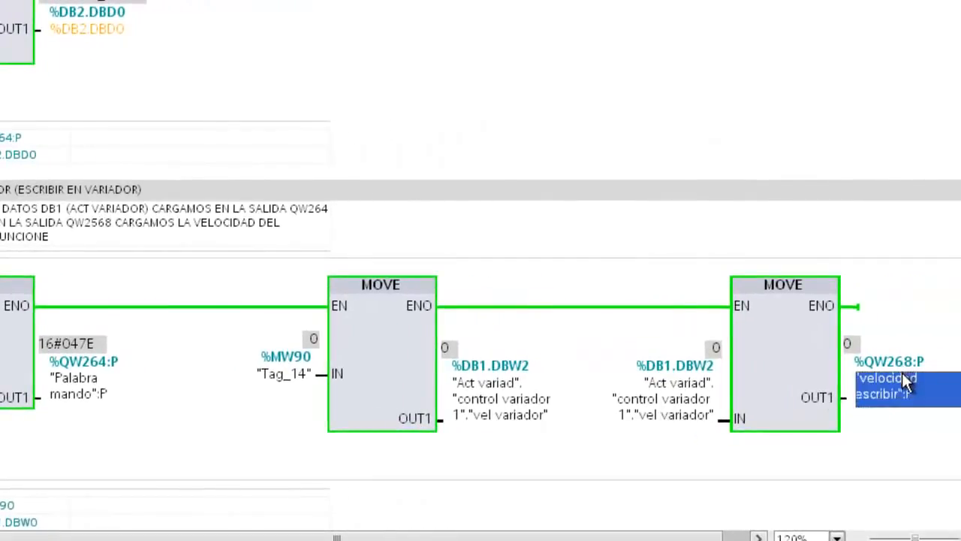
right_click(902, 375)
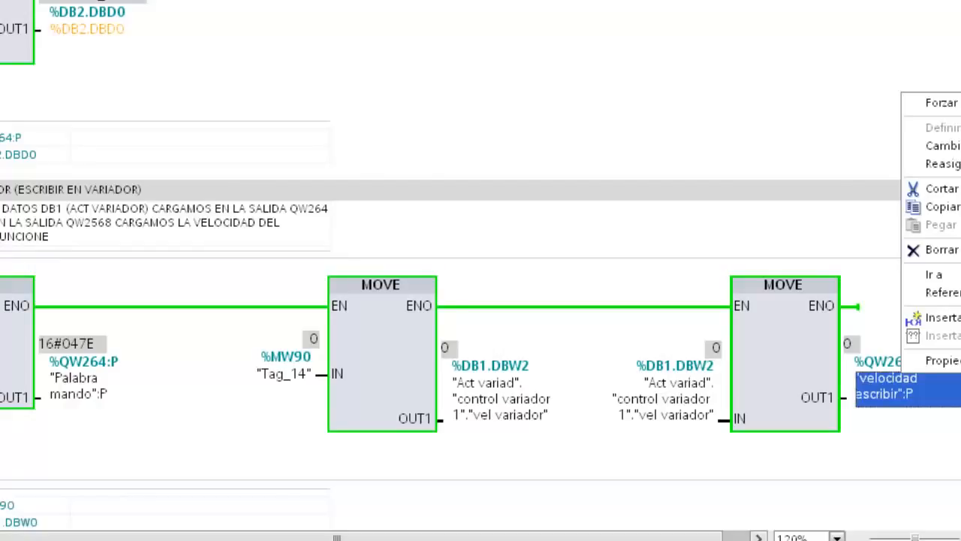
click(942, 164)
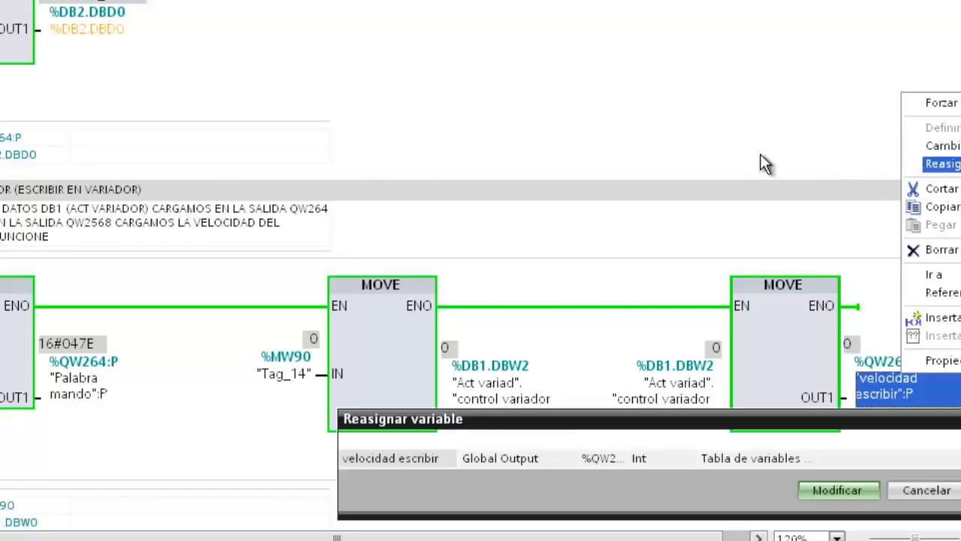
click(599, 460)
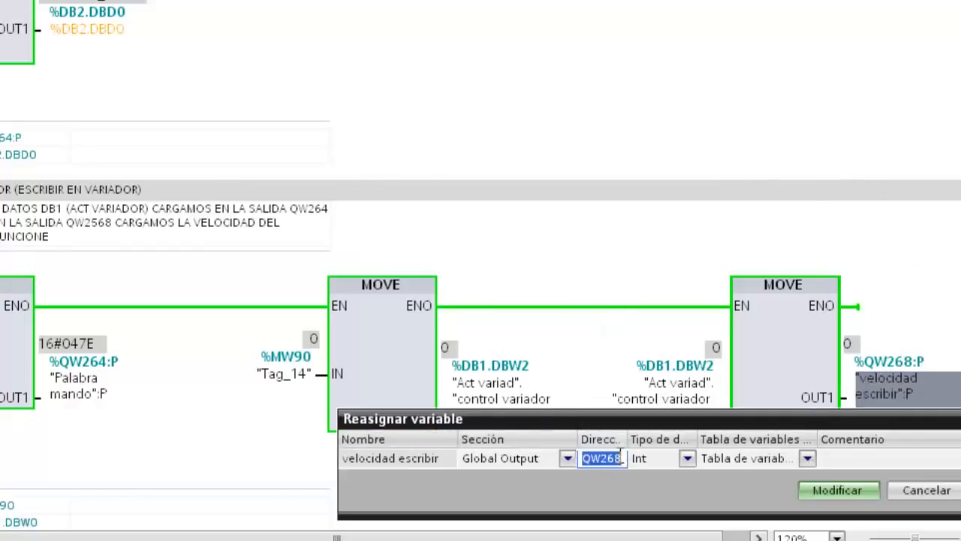
click(616, 459)
click(615, 459)
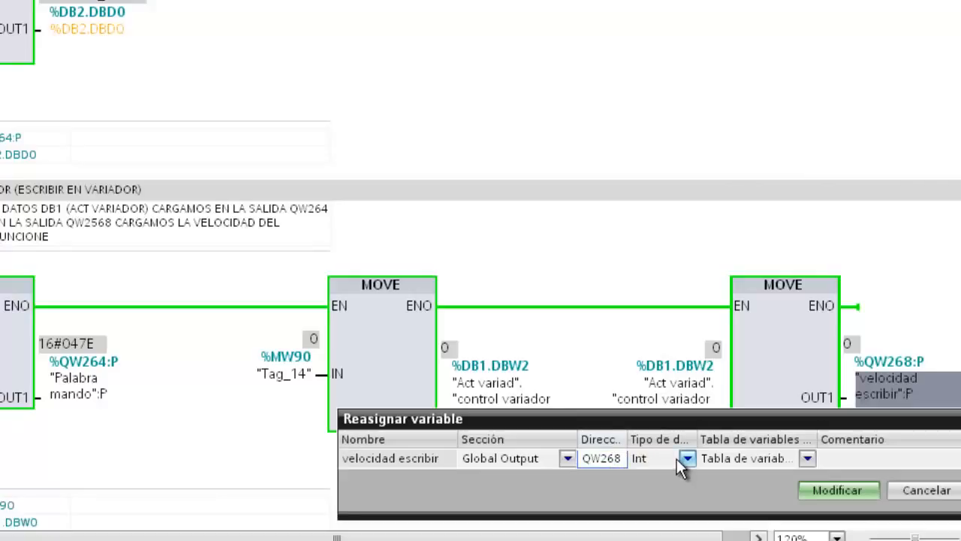
key(BackSpace)
text(4)
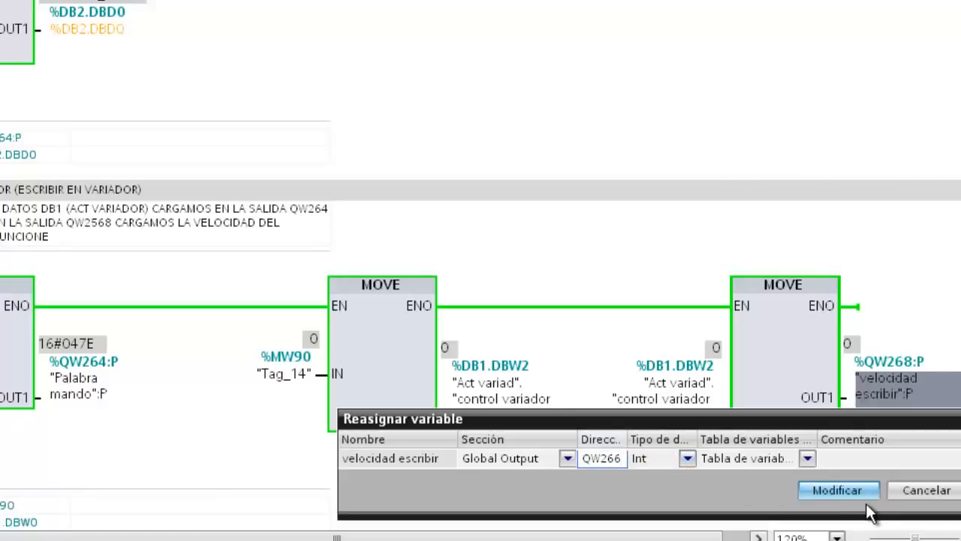
click(856, 493)
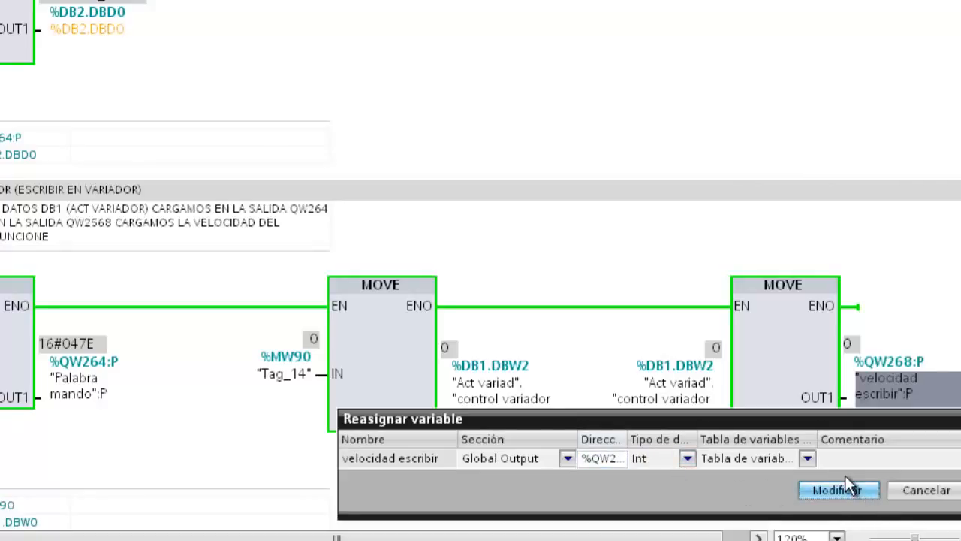
click(852, 487)
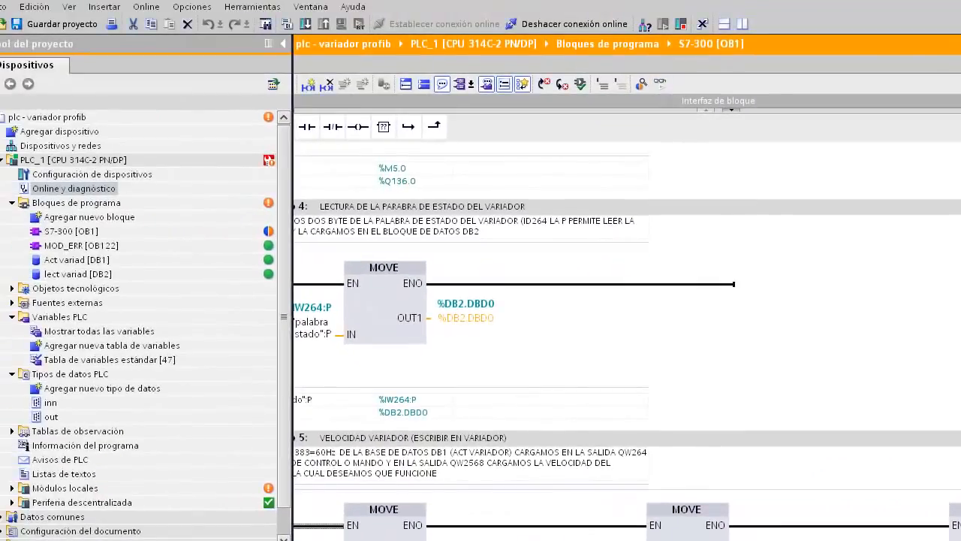
Step: Load the modified S7-300 [OB1] block into PLC_1, overwriting the block on the device
click(307, 24)
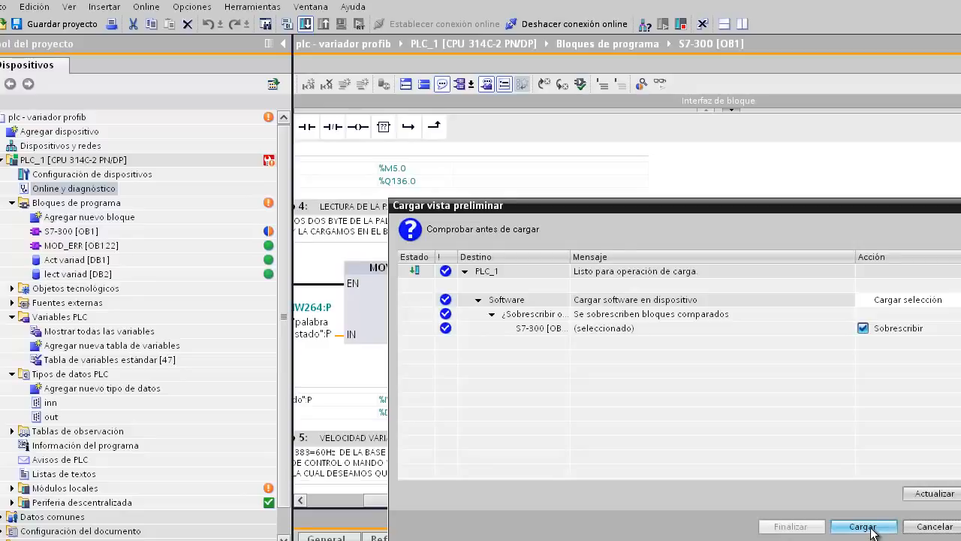
click(863, 527)
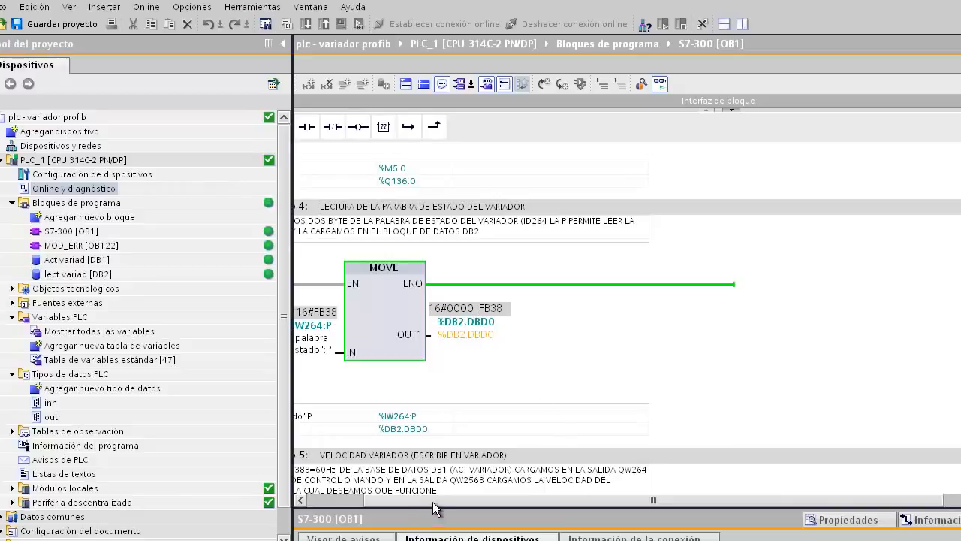
click(331, 504)
click(331, 501)
click(331, 501)
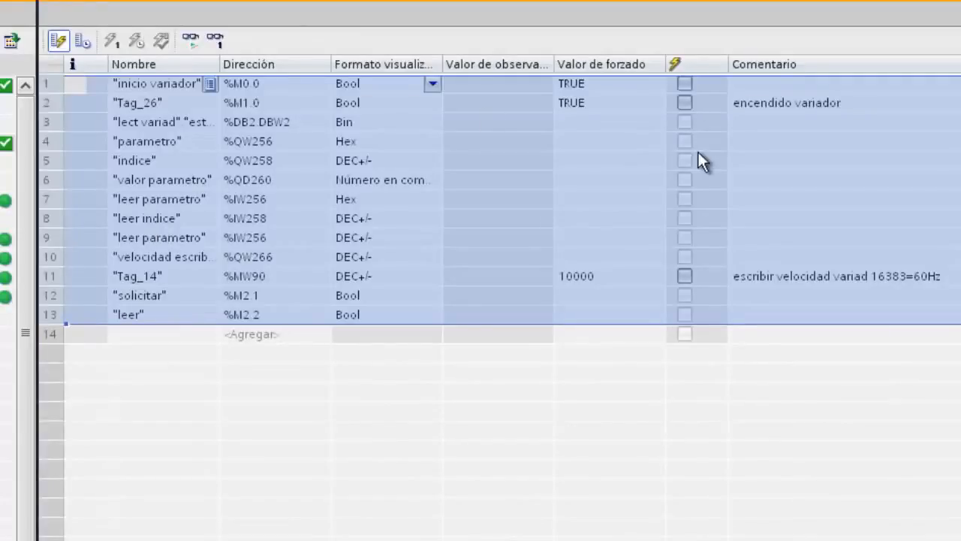
Step: Start monitoring all variables in the observation table and mark "inicio variador" (%M0.0) for forcing to TRUE
click(190, 39)
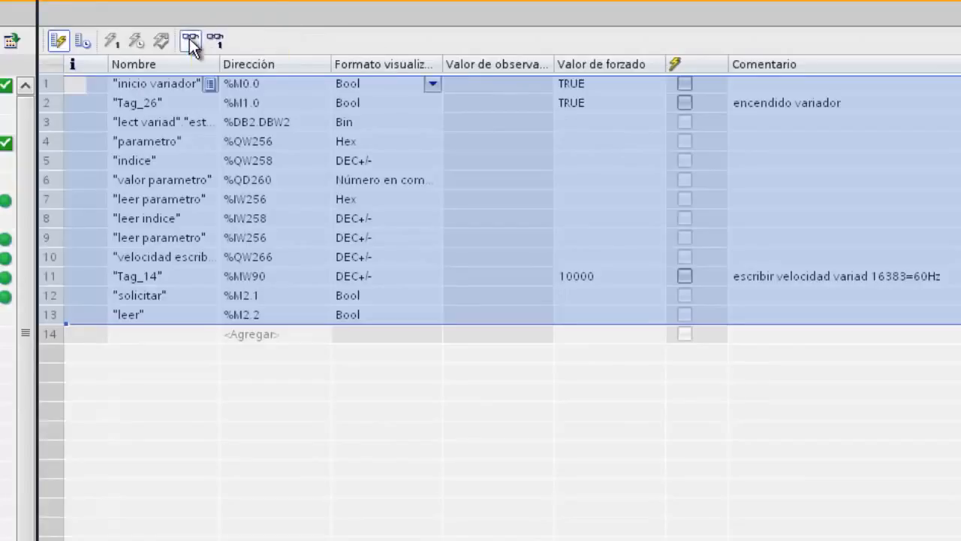
click(634, 227)
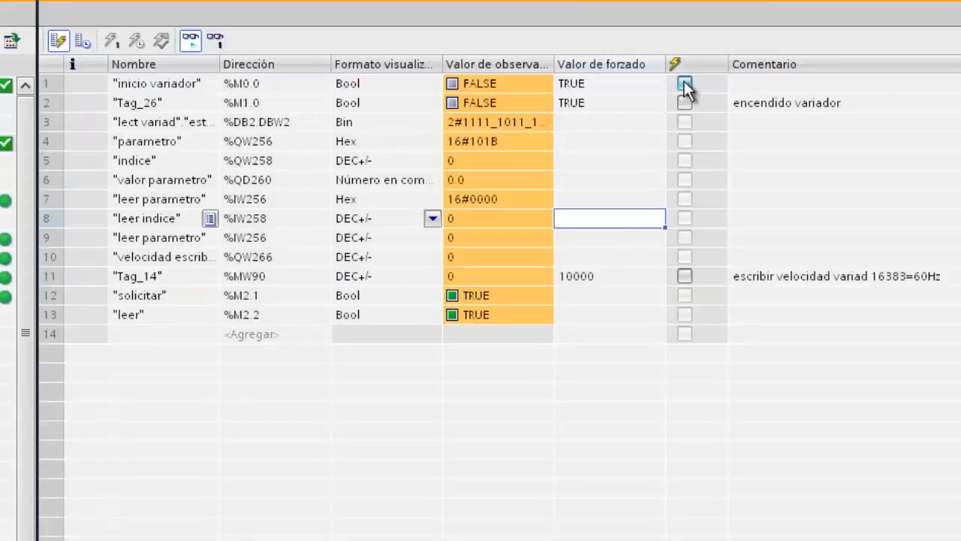
click(685, 84)
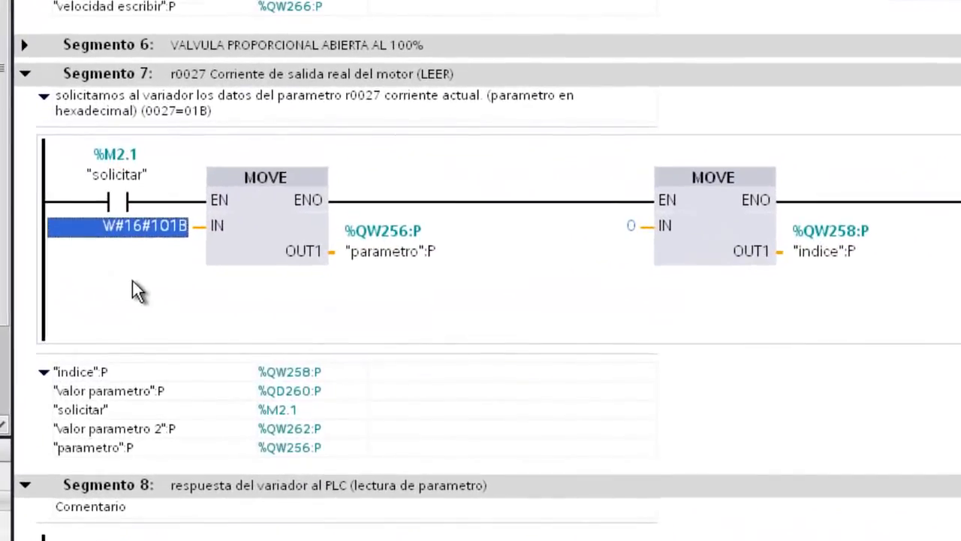
Step: Replace the constant at the first MOVE input in Segmento 7 with a variable named "parametro dato"
key(BackSpace)
text(param)
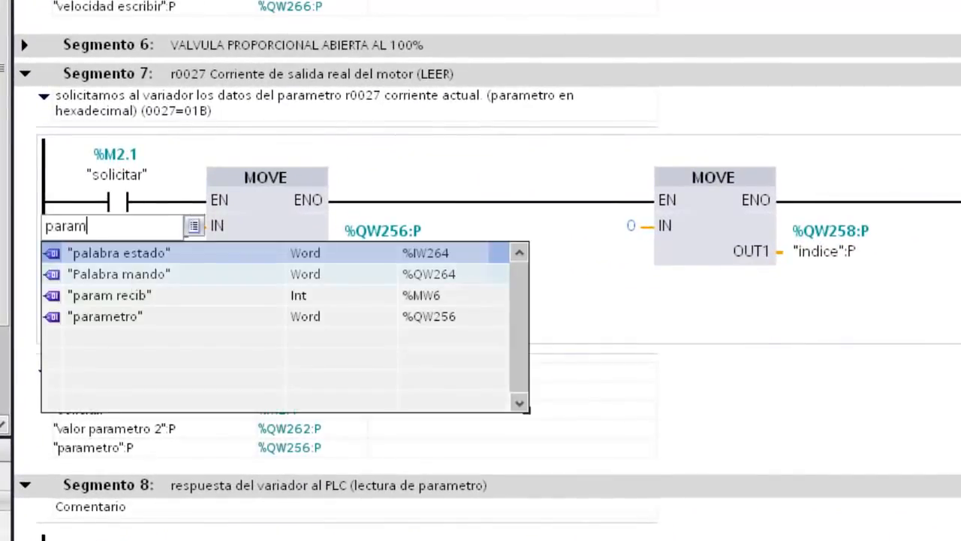
text(etro)
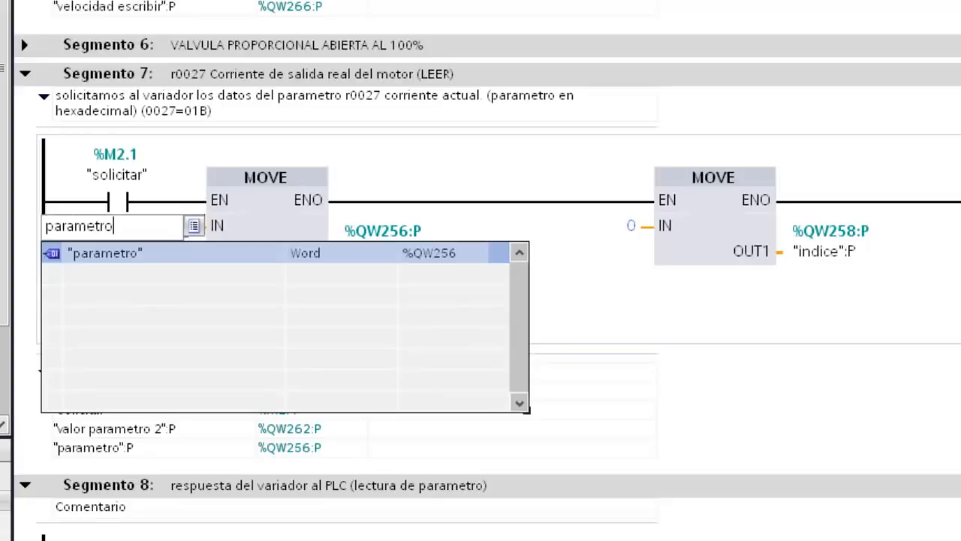
text( dato)
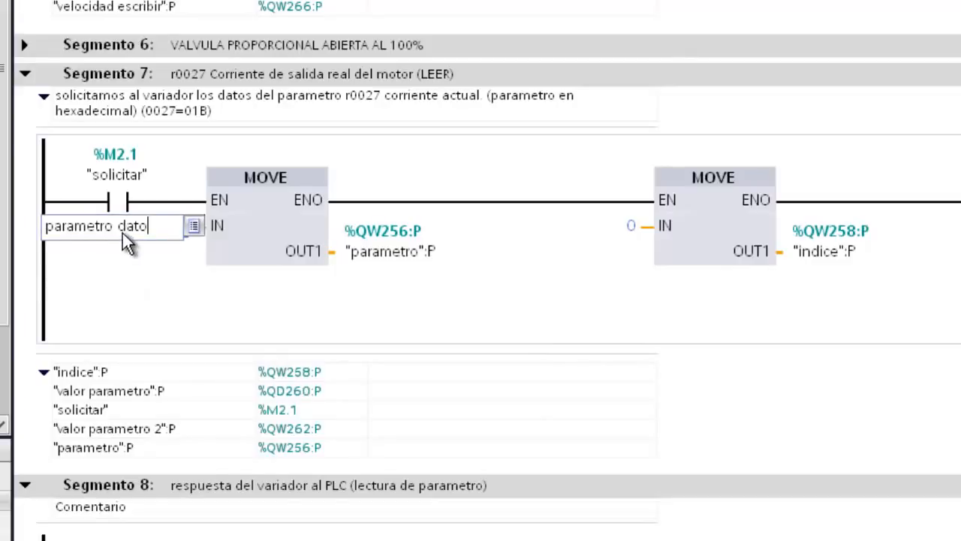
key(Return)
Step: Define the "parametro dato" variable in Global Memory as a Word at address %MW18
right_click(144, 231)
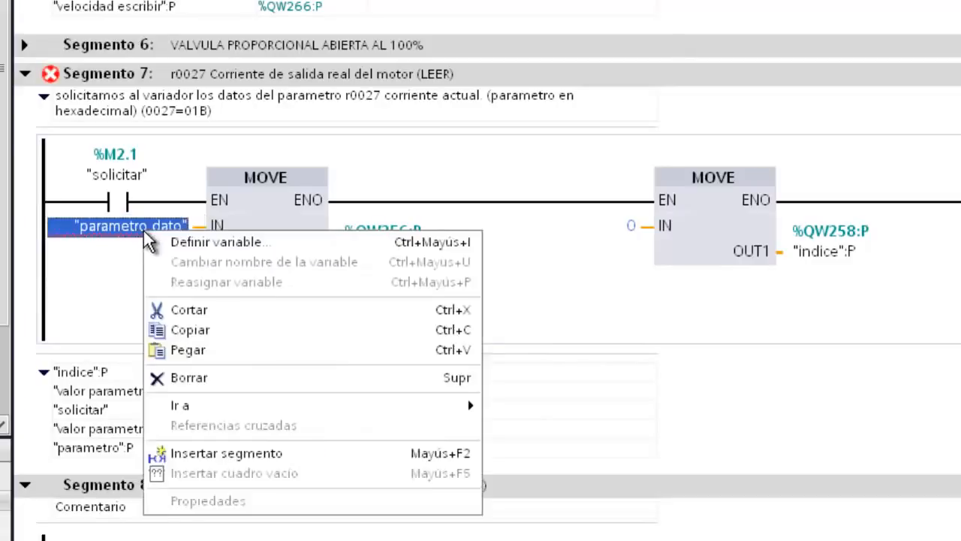
click(193, 243)
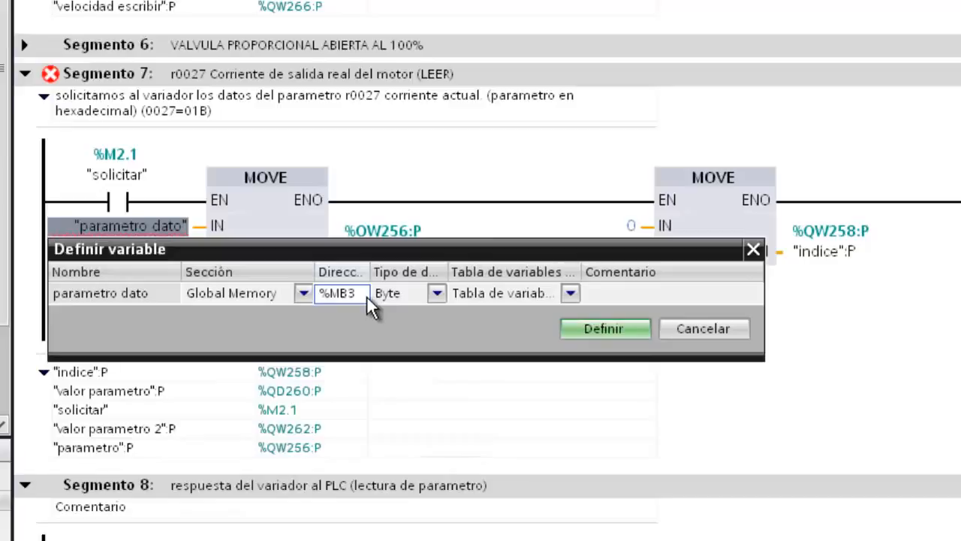
click(436, 293)
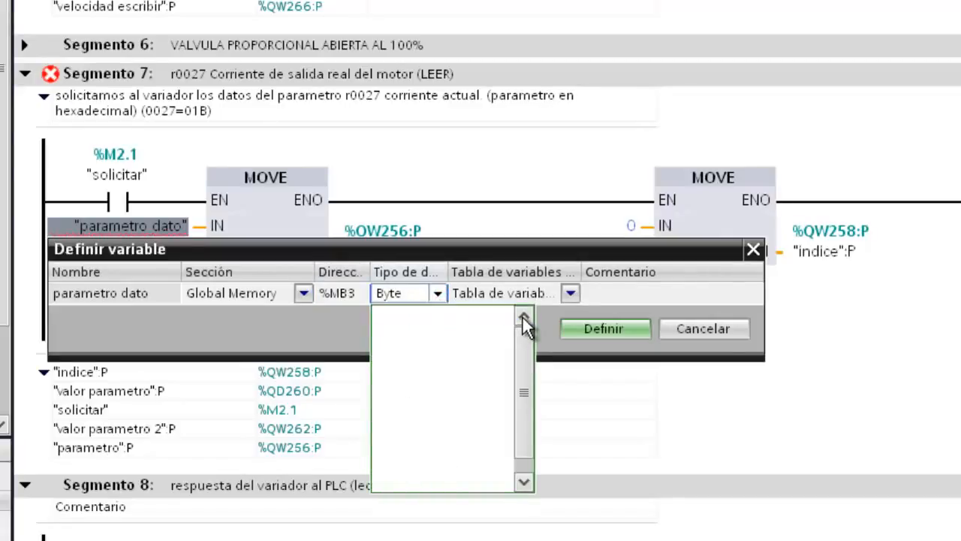
drag(524, 339, 523, 346)
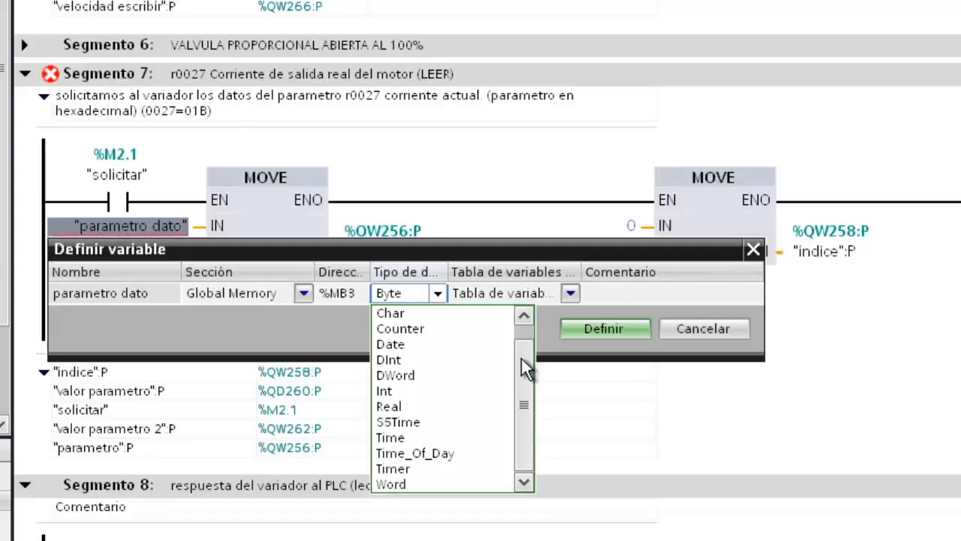
click(398, 485)
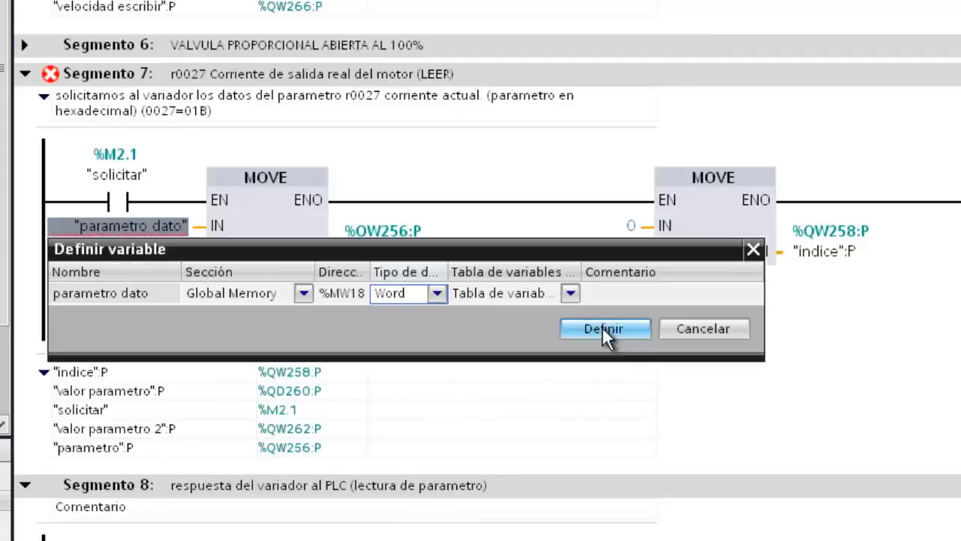
click(602, 328)
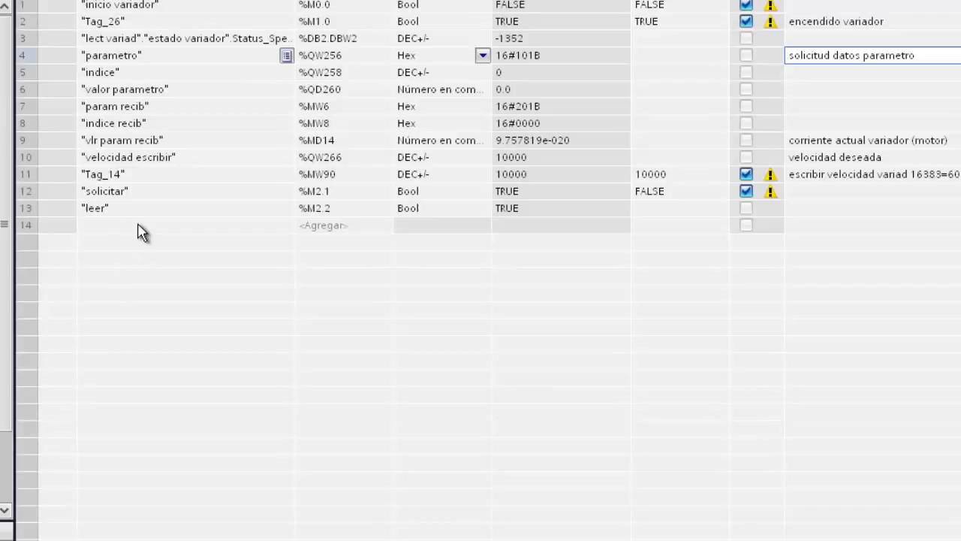
Step: Add %MW18 ("parametro dato") as a new entry at the end of the observation table
click(139, 231)
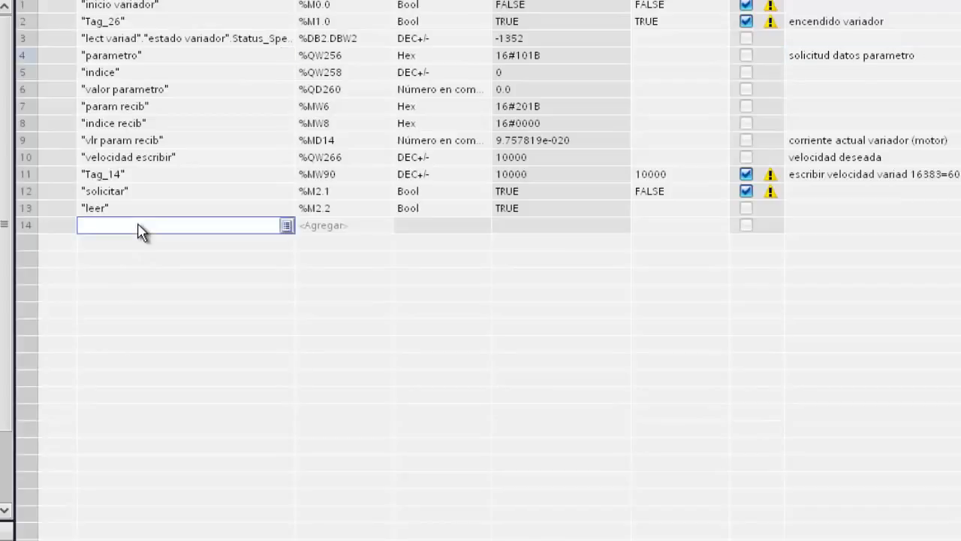
text(mw18)
key(Escape)
key(Return)
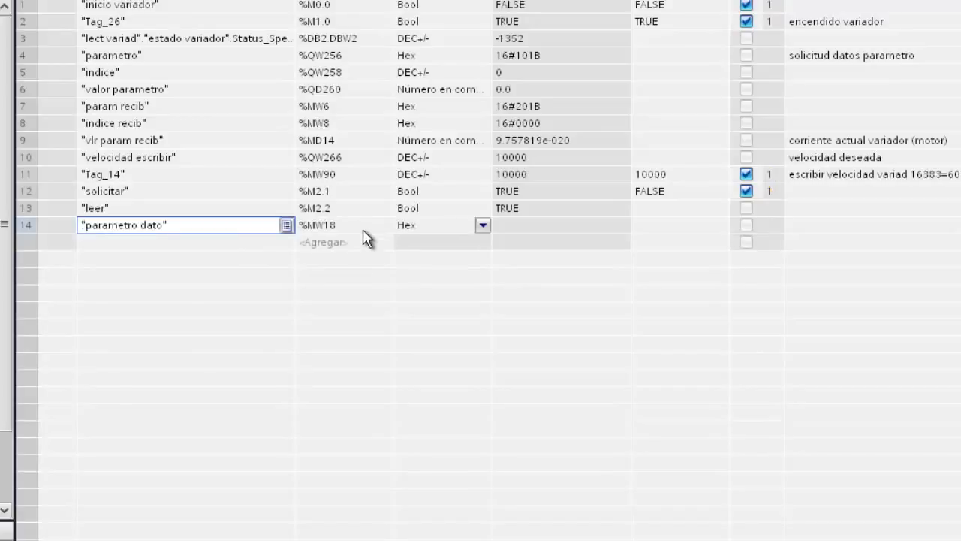
click(679, 226)
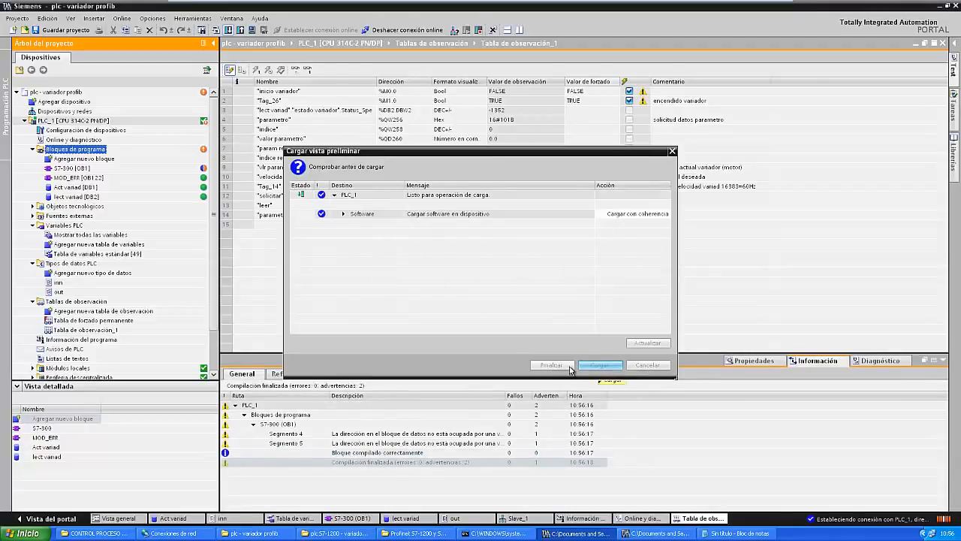
Step: Load the updated software into PLC_1, finish the load, and restart monitoring of all variables in the observation table
click(597, 365)
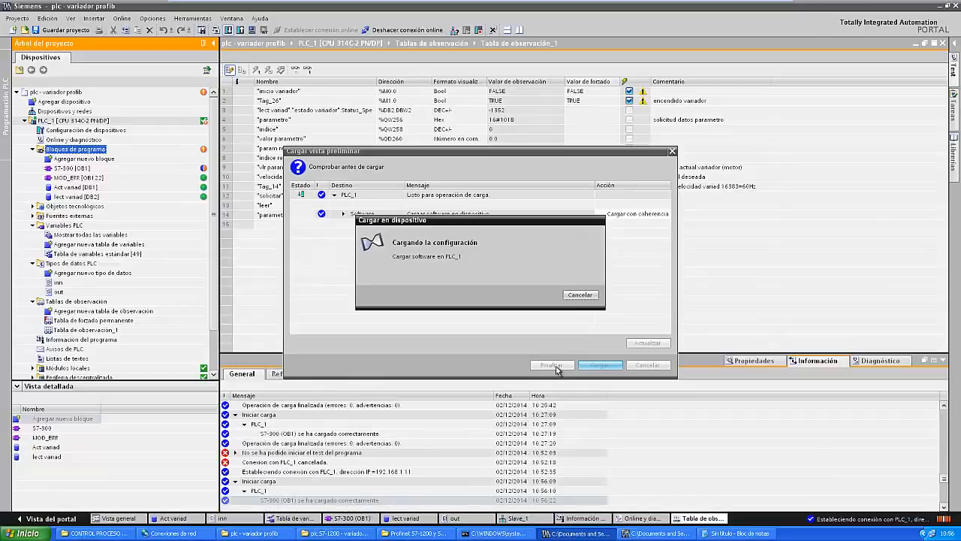
click(553, 365)
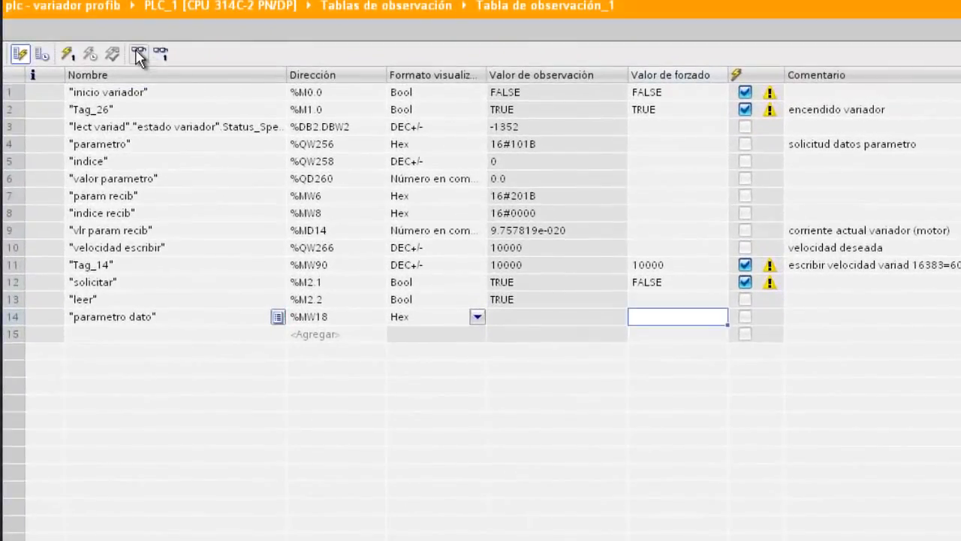
click(137, 55)
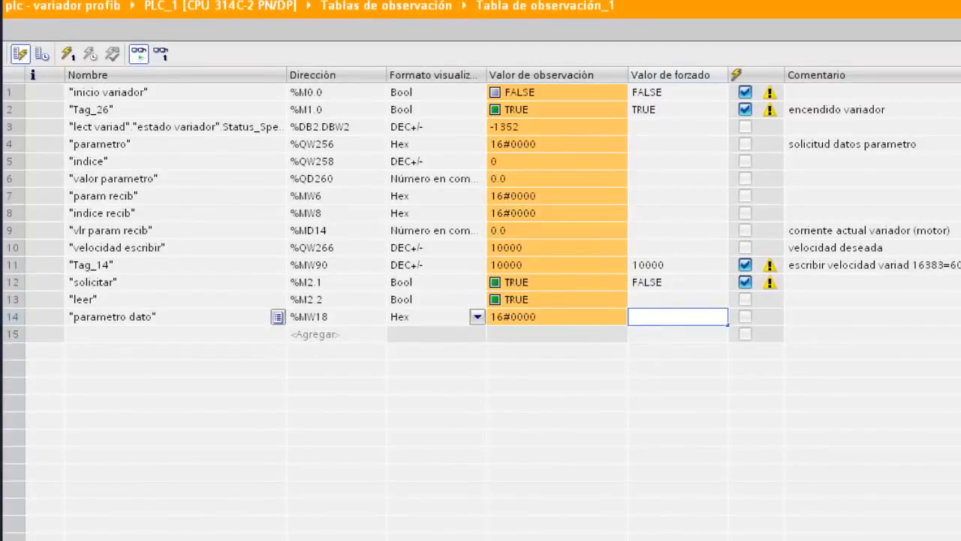
Step: Switch to the Notepad notes, copy the PKE order value 101B for QW256, and return to the observation table
key(alt+Tab)
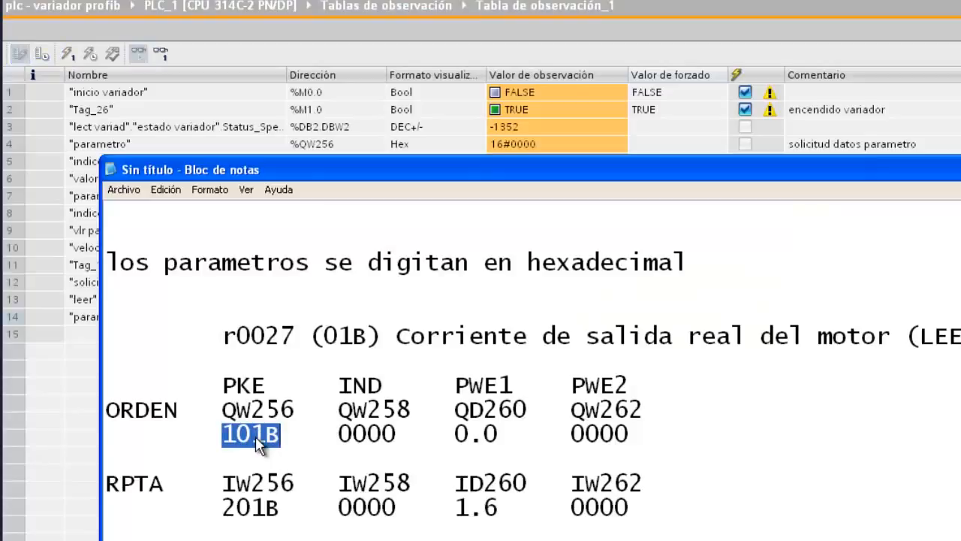
right_click(256, 436)
click(284, 486)
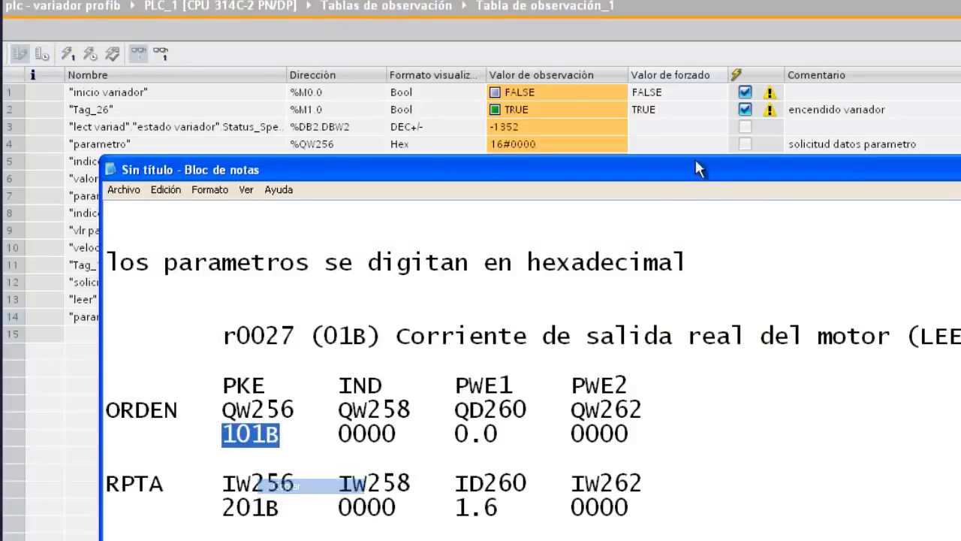
key(alt+Tab)
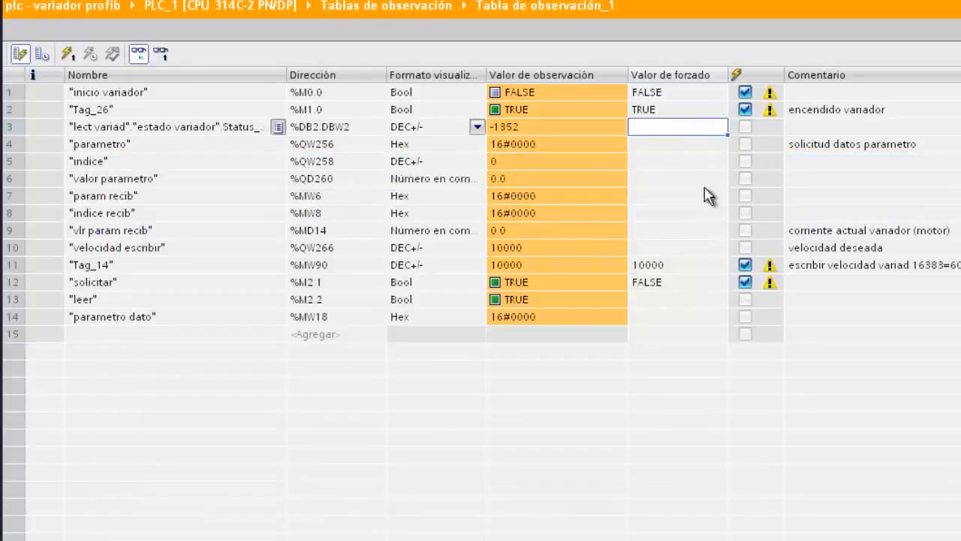
Step: Add the comment "parametro que se desea ver" to the "parametro dato" row
click(686, 299)
key(Down)
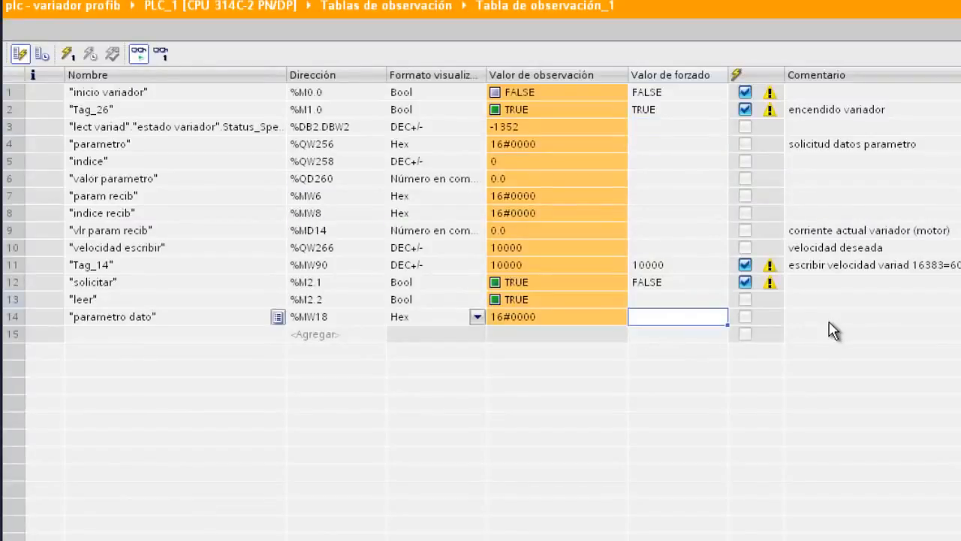
click(829, 322)
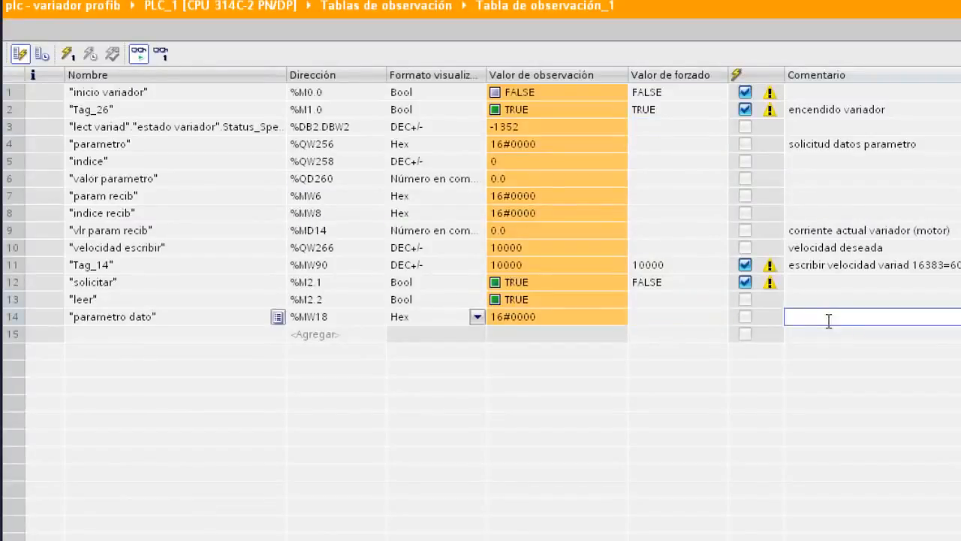
text(parametro que se desea ver)
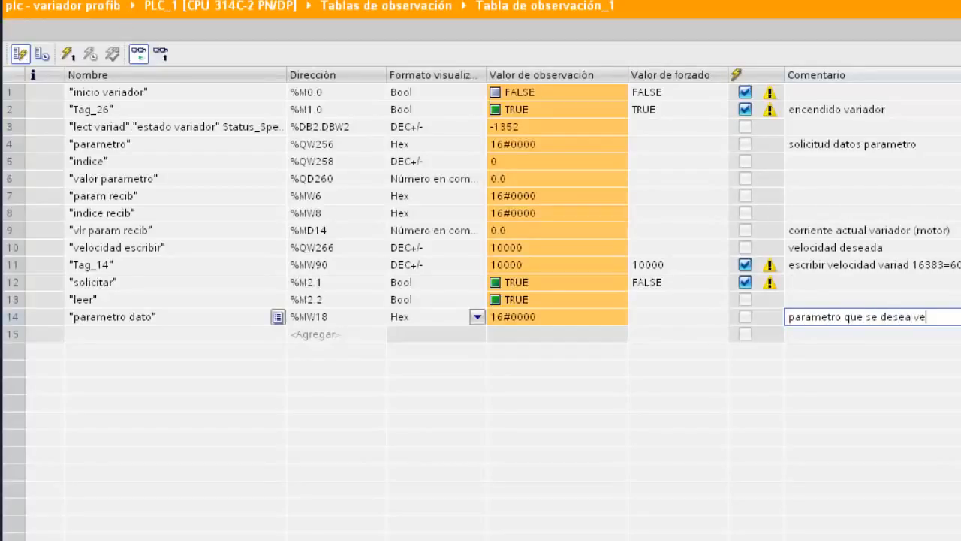
Step: Set the force value of "parametro dato" (%MW18) to 16#101B and force it immediately
click(692, 319)
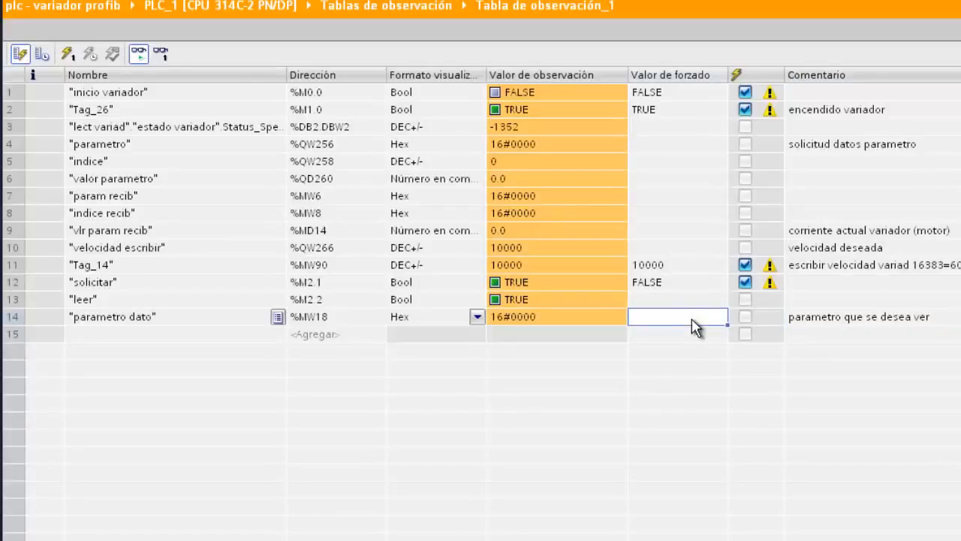
click(691, 318)
text(101B)
key(Return)
right_click(691, 319)
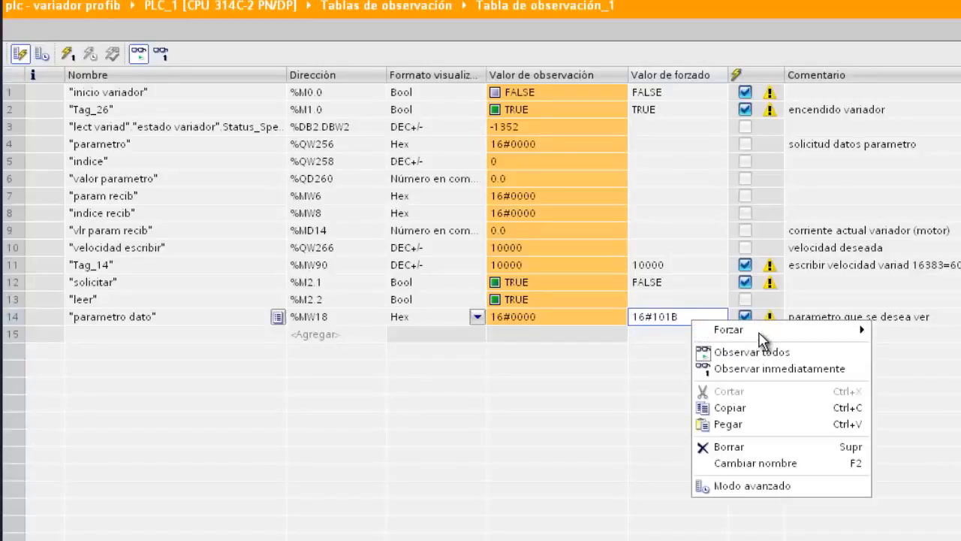
mouse_move(826, 330)
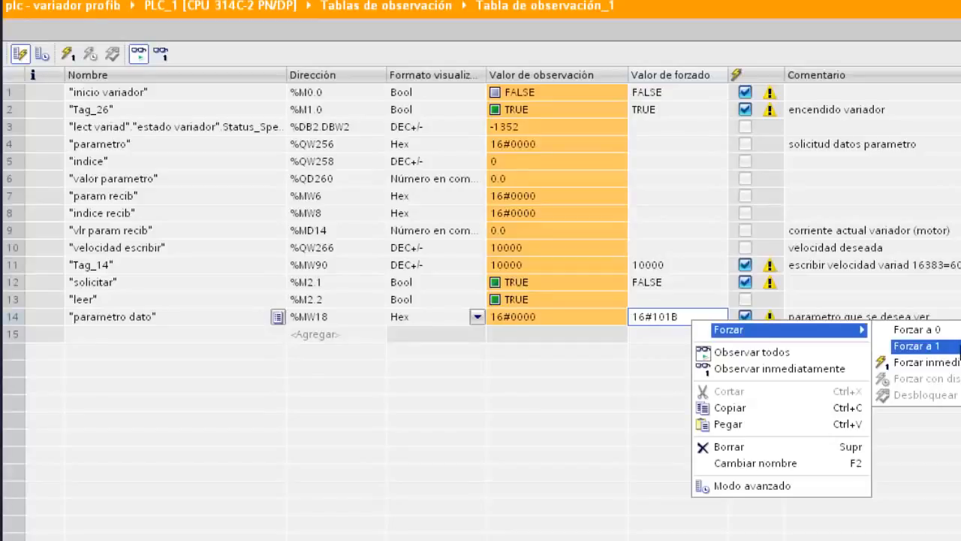
click(959, 365)
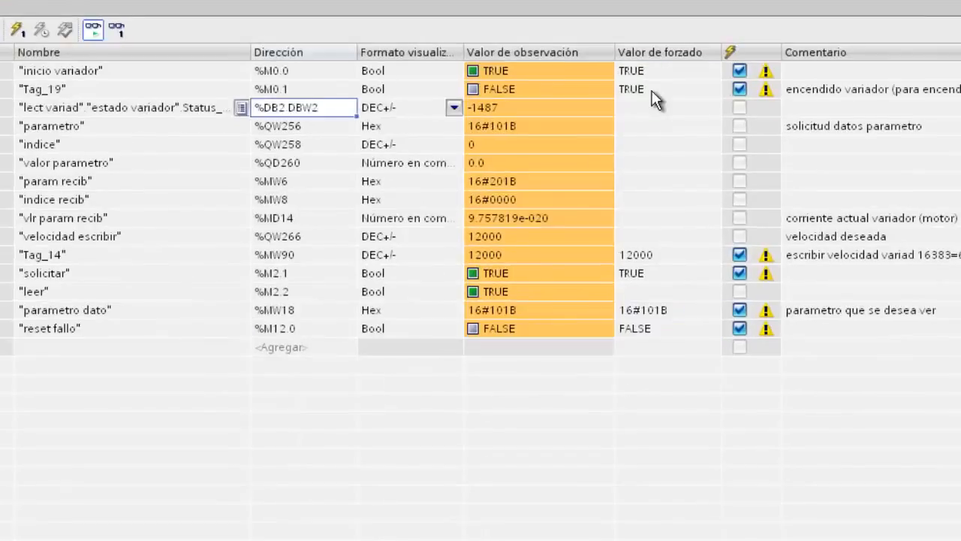
Step: Force "Tag_19" (%M0.1) to 1 to switch on the drive and check the "vlr param recib" current reading
click(653, 90)
right_click(653, 90)
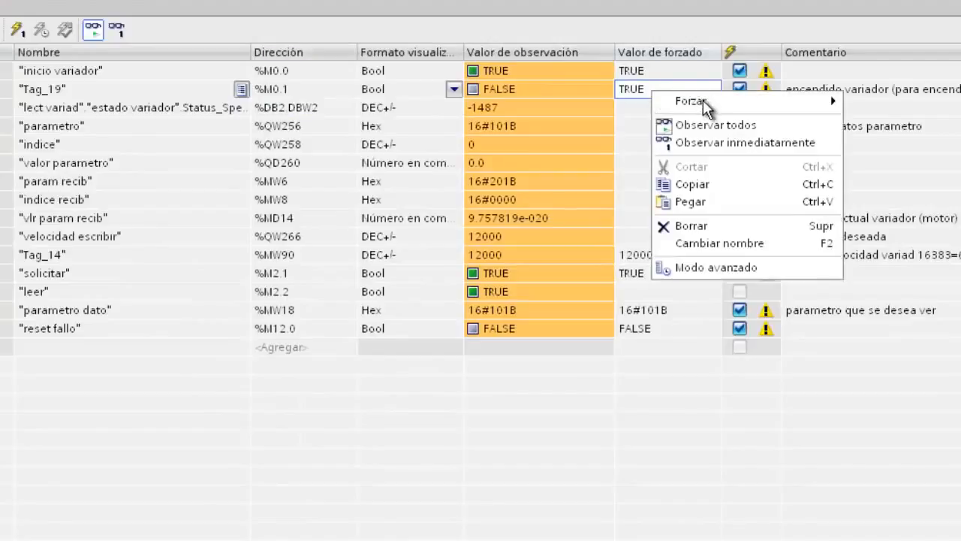
mouse_move(703, 100)
click(900, 118)
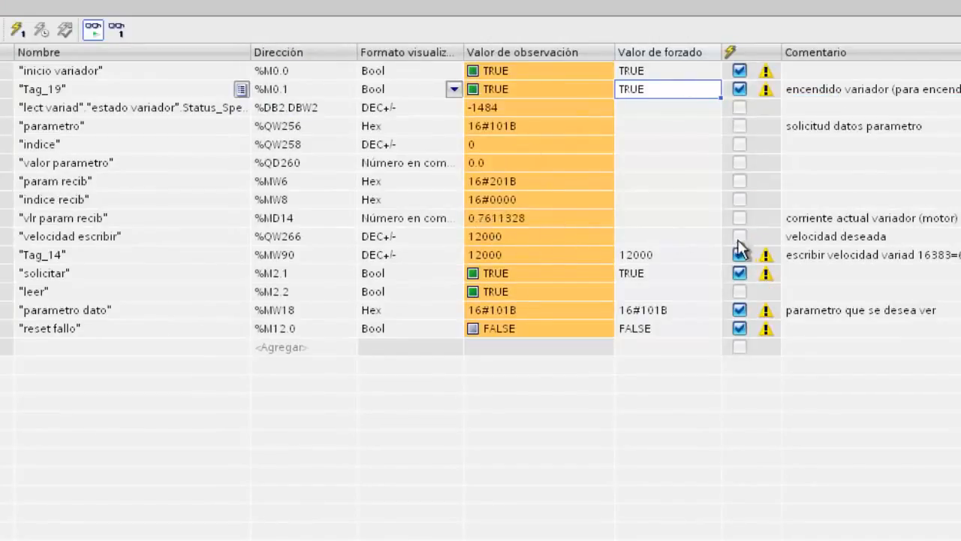
click(384, 211)
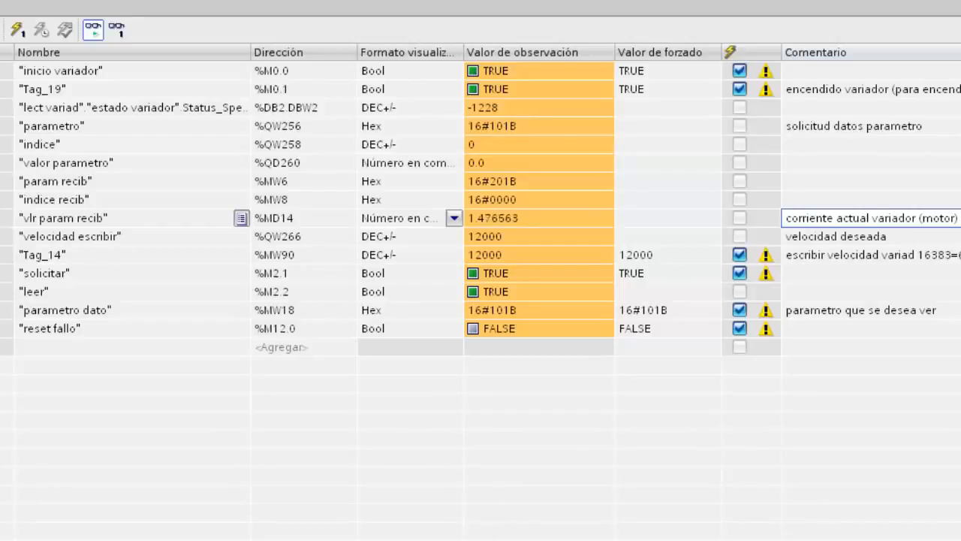
Step: Set the force value of "Tag_14" (%MW90) to 5000 and force it immediately
click(646, 259)
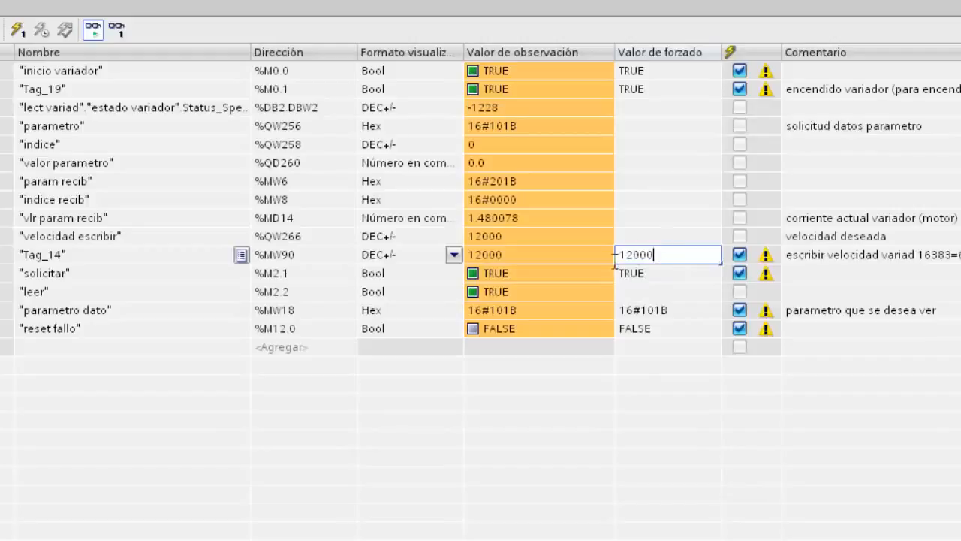
double_click(614, 255)
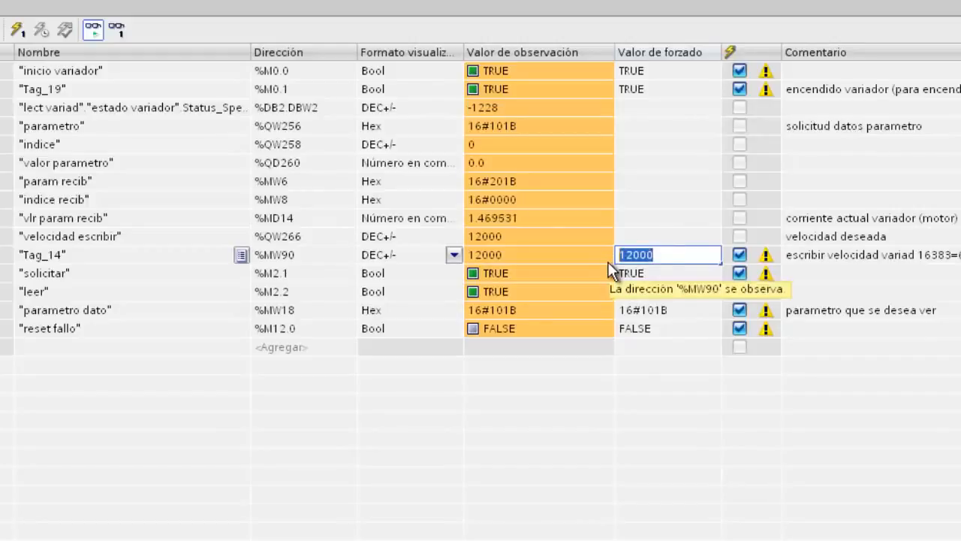
text(5000)
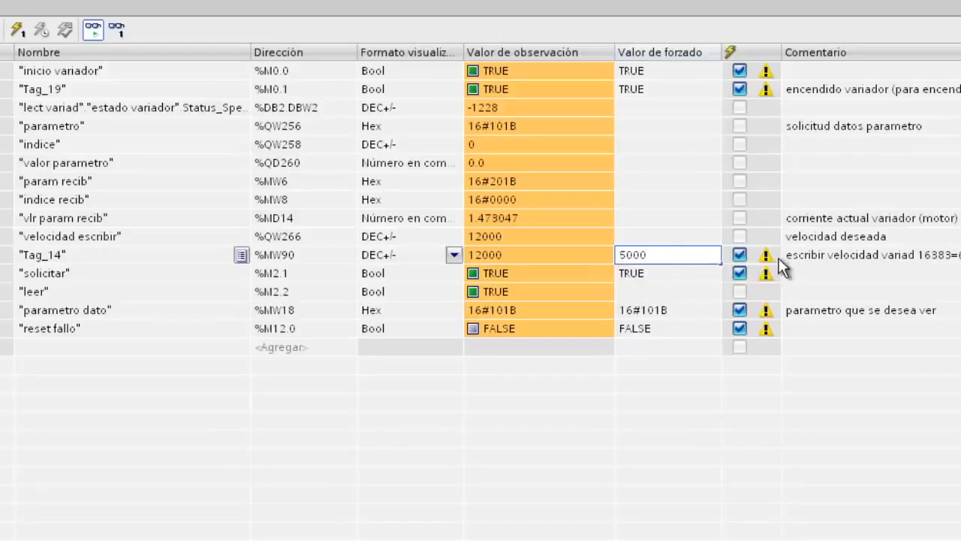
right_click(666, 258)
mouse_move(710, 271)
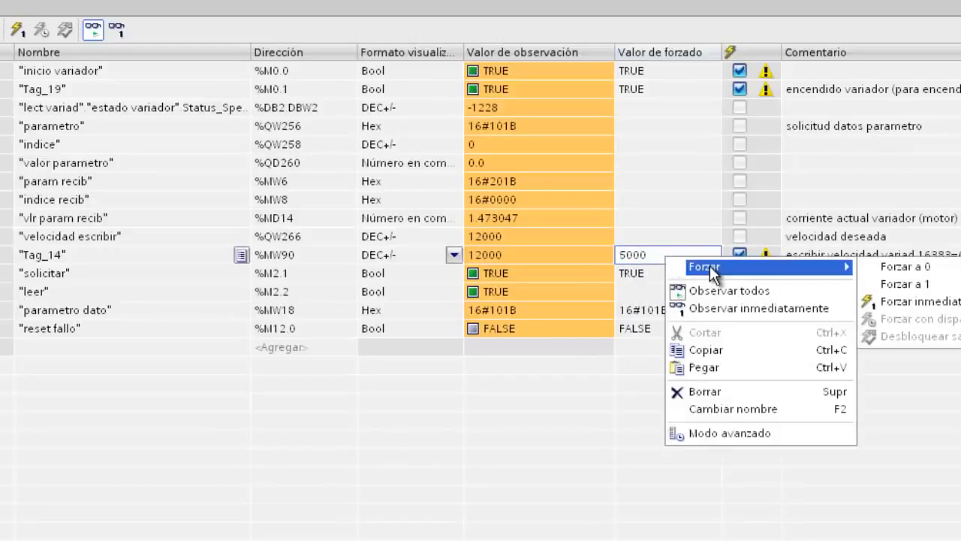
click(896, 308)
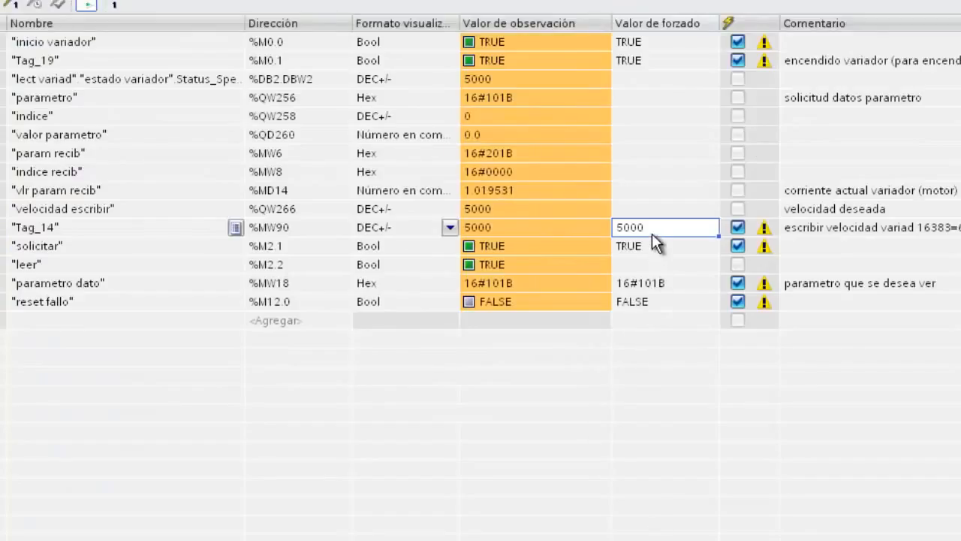
Step: Try to force "Tag_14" (%MW90) to 10000
double_click(652, 228)
click(653, 228)
key(ctrl+a)
text(1000)
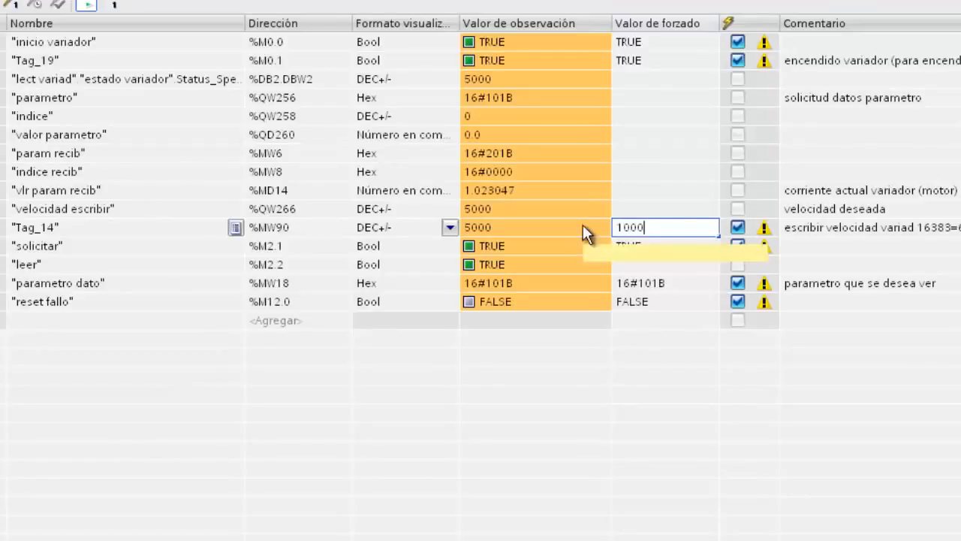
text(0)
key(Return)
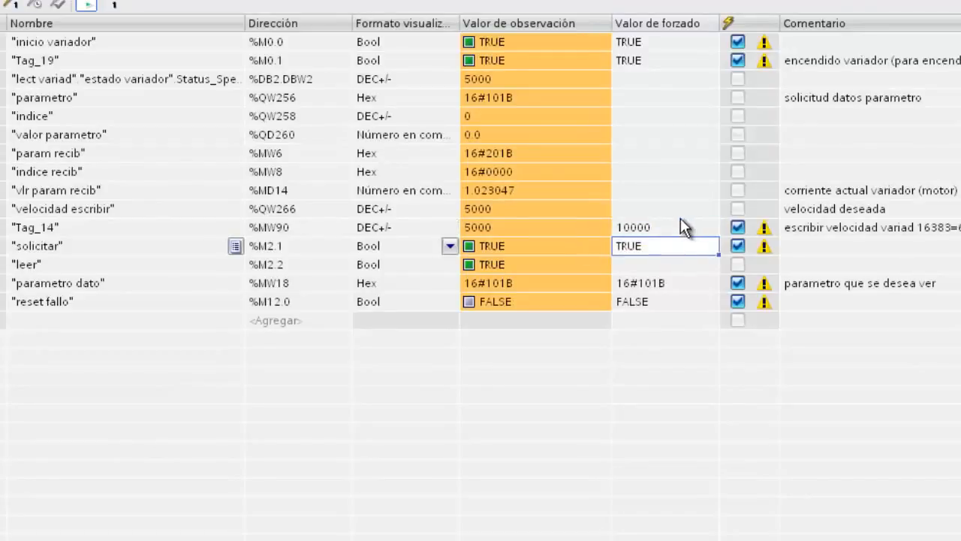
right_click(640, 234)
mouse_move(698, 237)
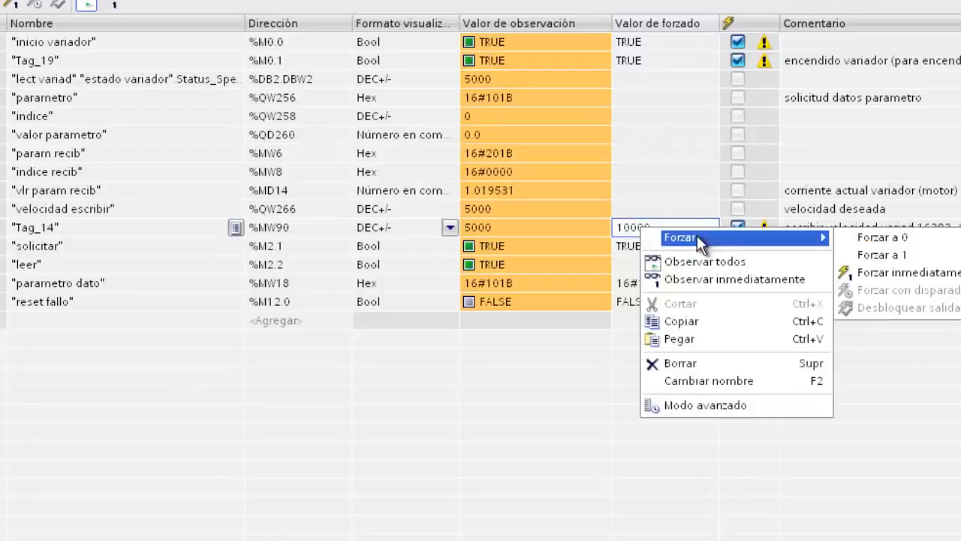
click(877, 260)
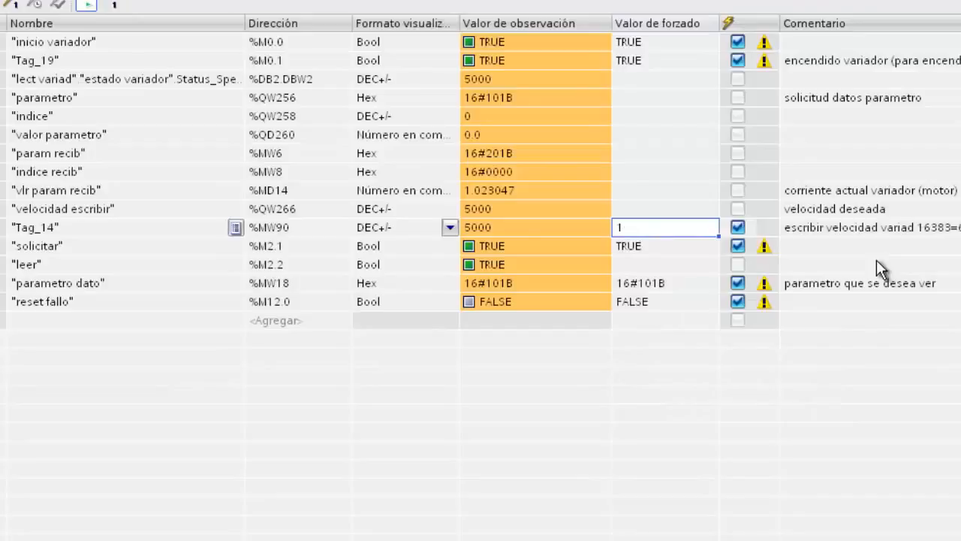
Step: Set the force value of "Tag_14" (%MW90) to 10000 and force it immediately
click(656, 229)
text(100000)
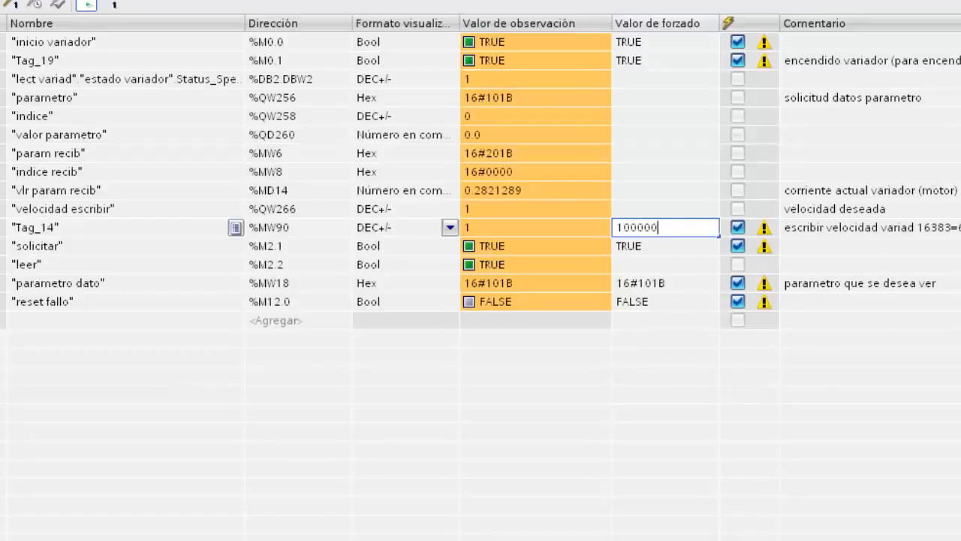
key(BackSpace)
right_click(666, 227)
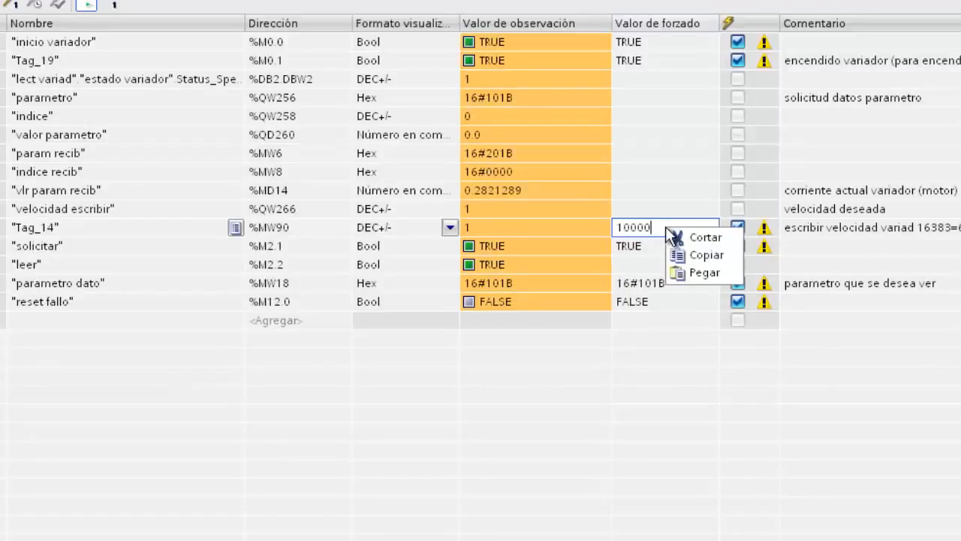
click(586, 227)
click(586, 227)
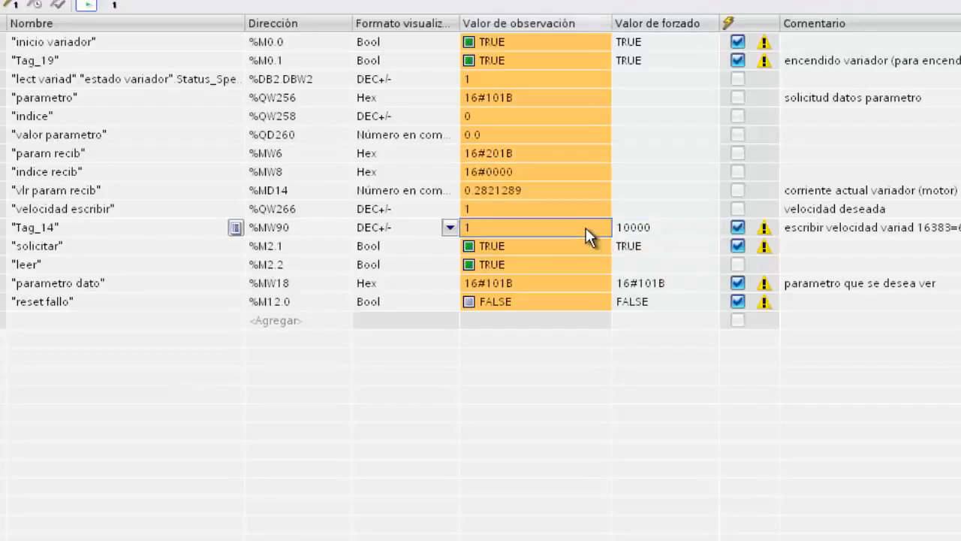
right_click(586, 228)
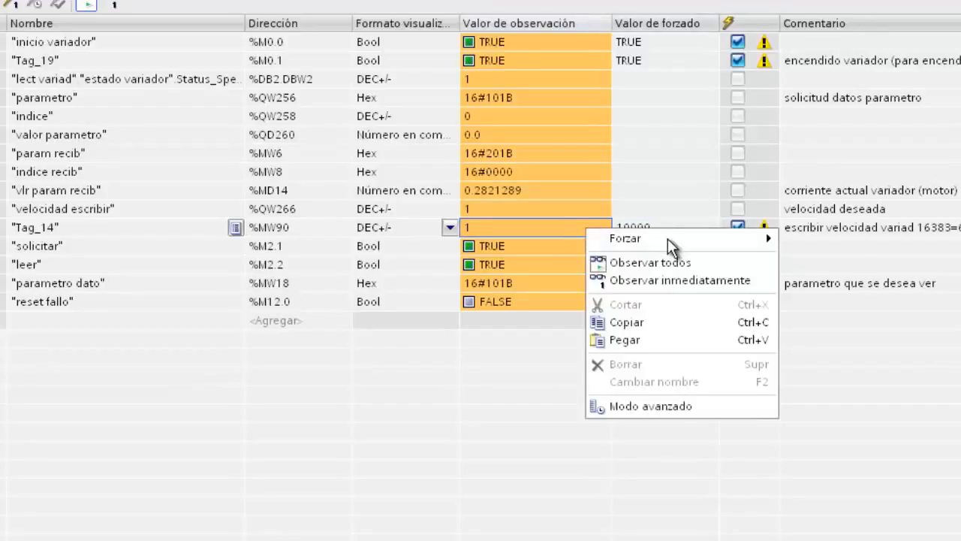
mouse_move(670, 246)
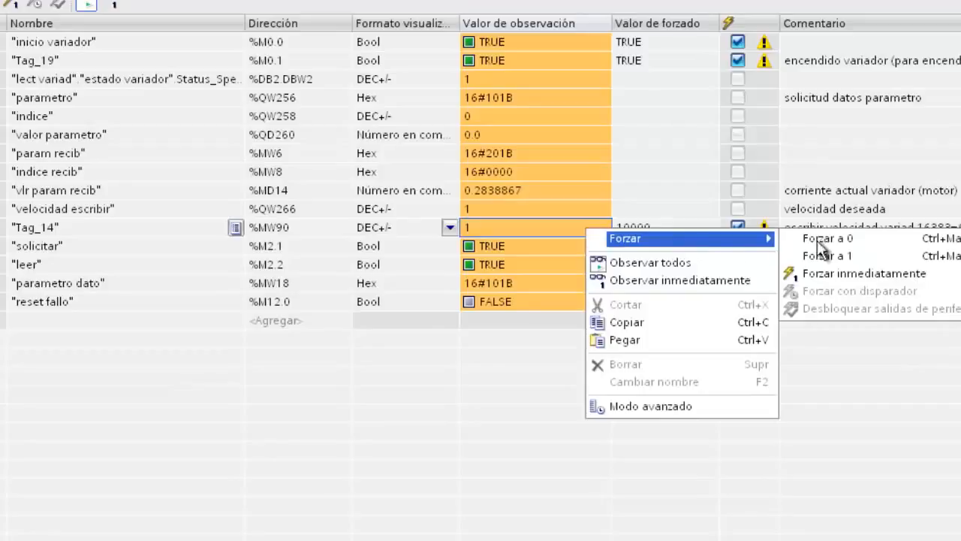
click(841, 274)
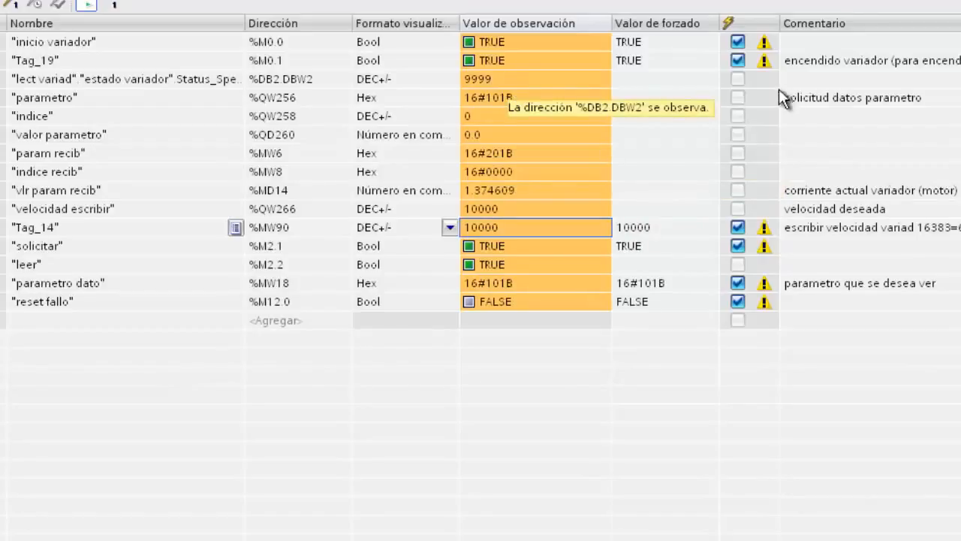
Step: Add the comment "velocidad actual" to the %DB2.DBW2 drive status speed row
click(828, 82)
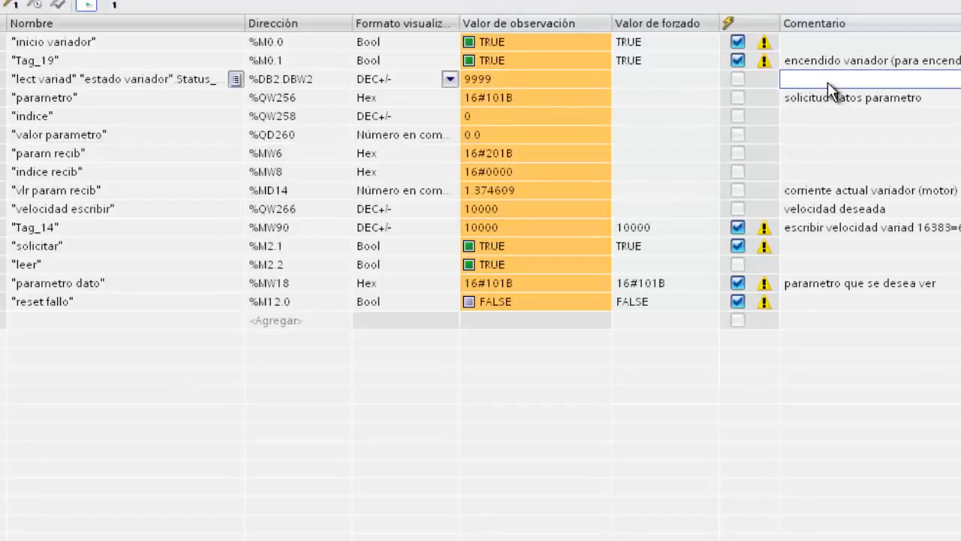
text(velocidad actual)
scroll(651, 226, down, 1)
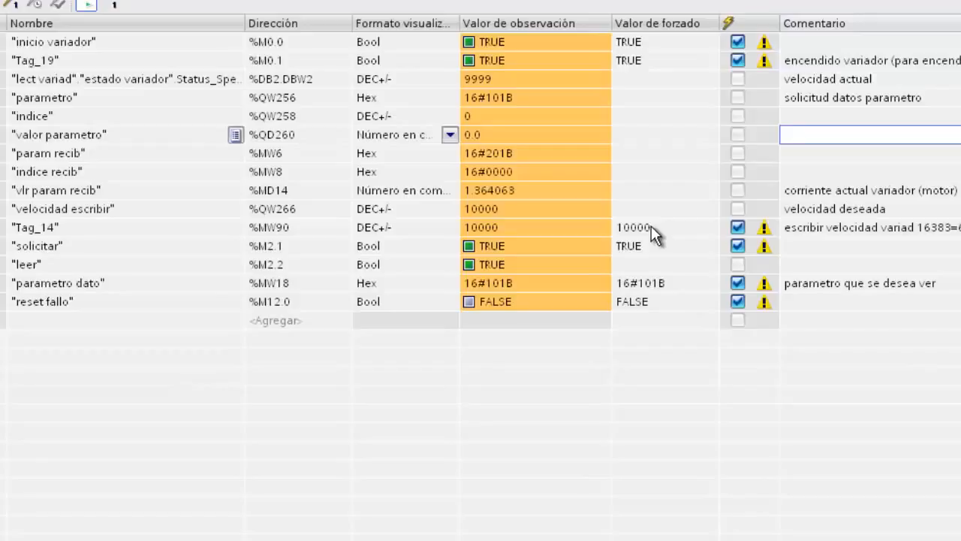
Step: Force "Tag_19" (%M0.1) to 0 to switch off the drive
right_click(658, 66)
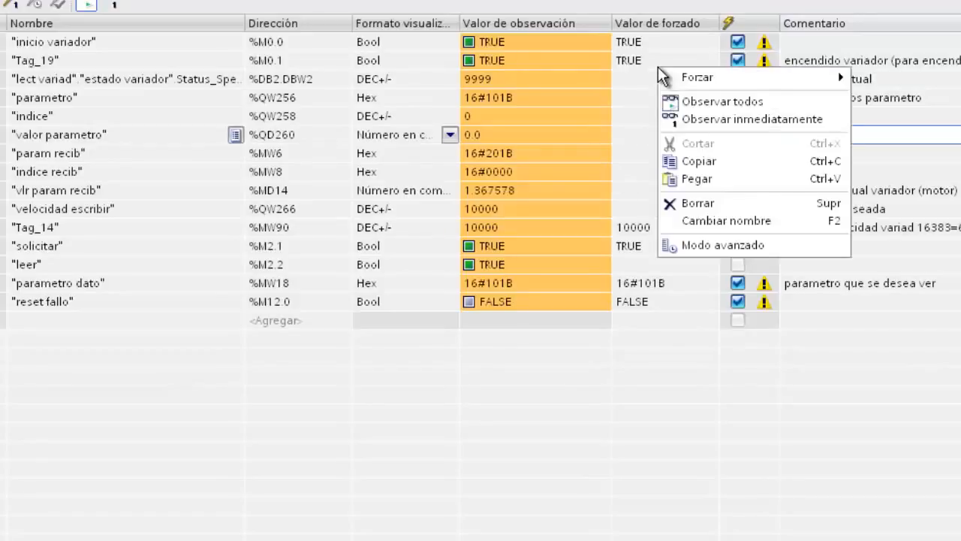
mouse_move(678, 76)
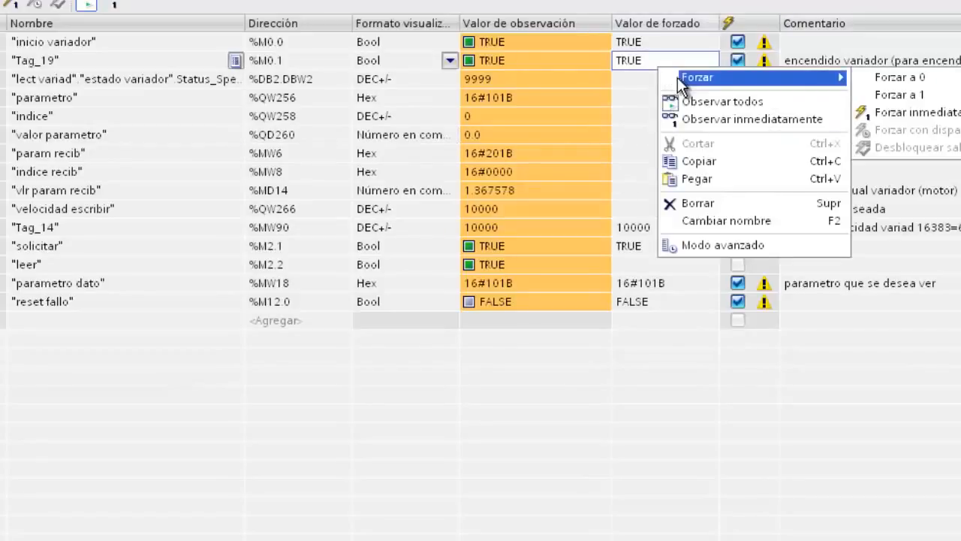
click(913, 78)
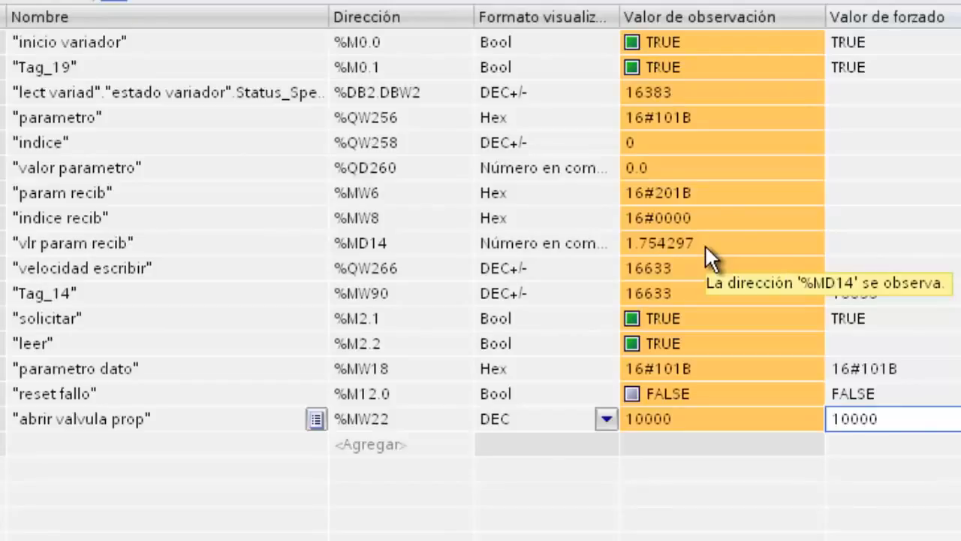
Step: Set the force value of "abrir valvula prop" (%MW22) to 20000 and force it immediately
double_click(852, 419)
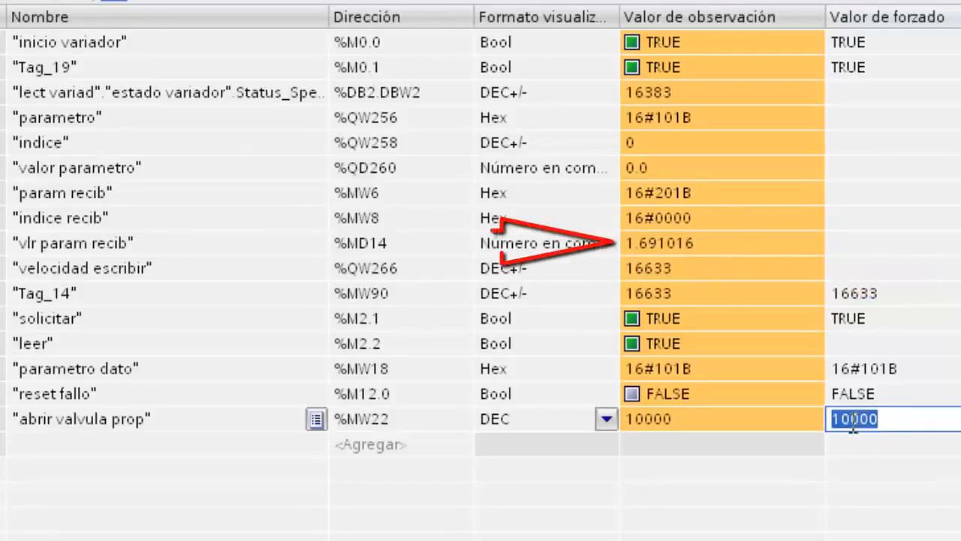
drag(840, 422, 810, 423)
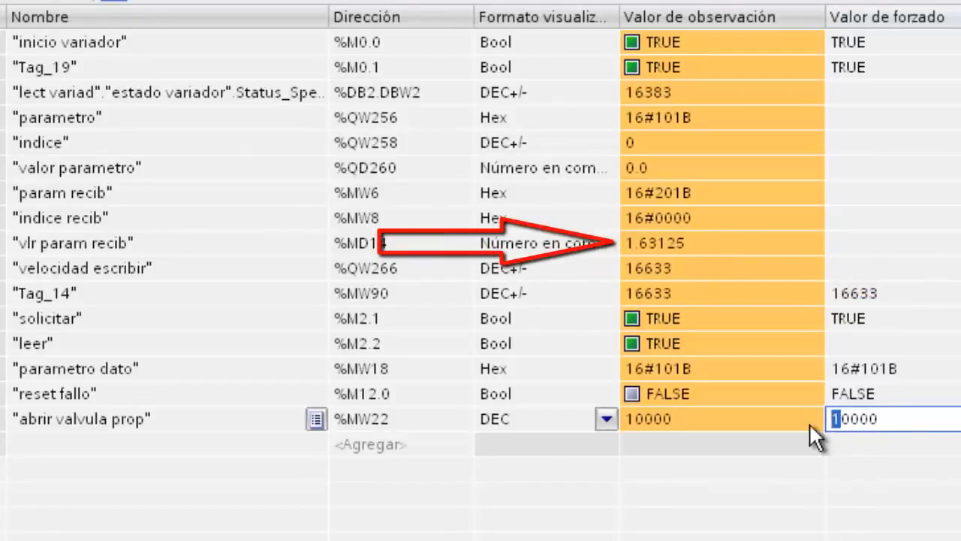
text(2)
key(Return)
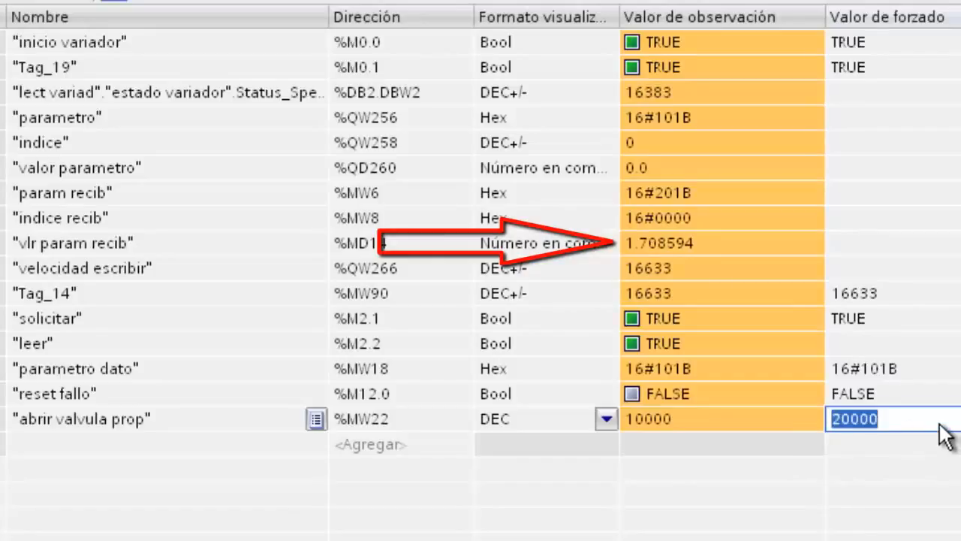
right_click(945, 436)
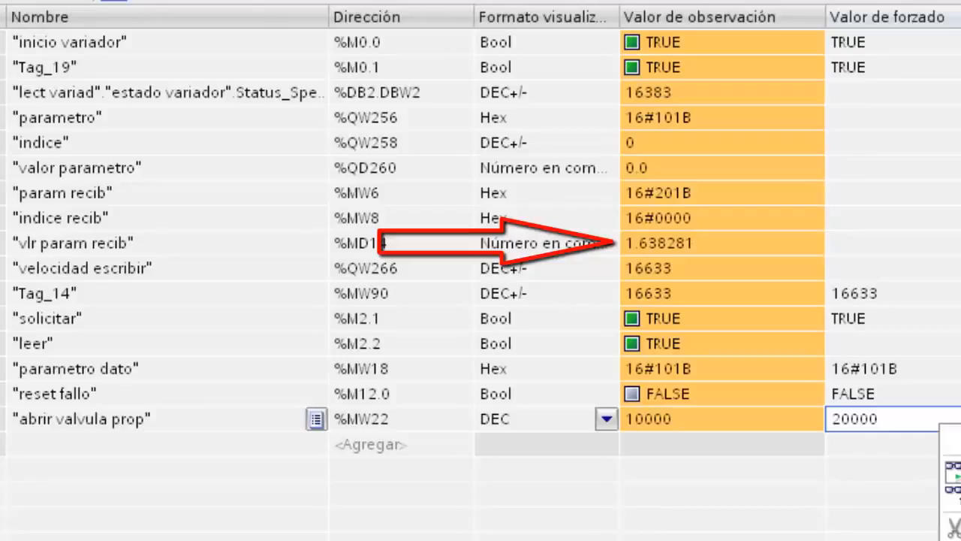
click(959, 440)
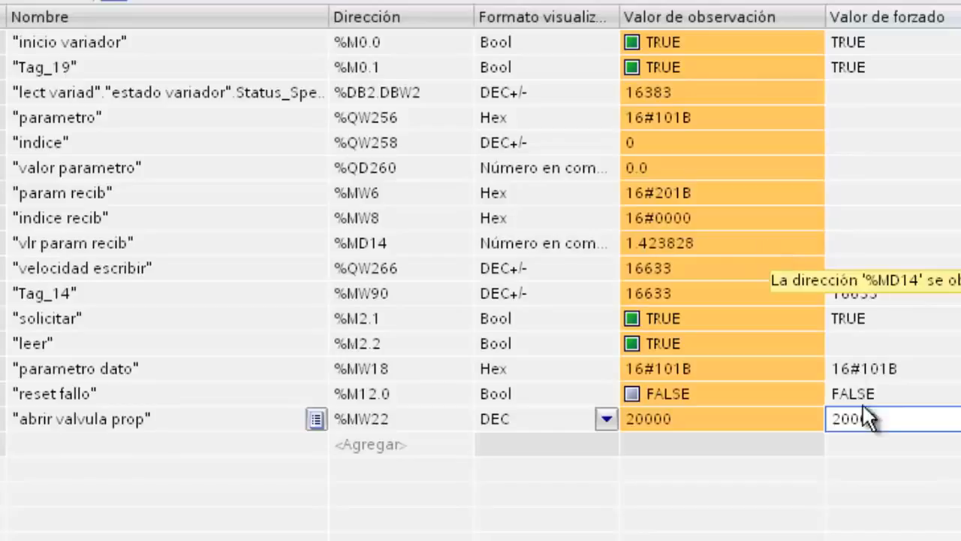
Step: Set the force value of "abrir valvula prop" (%MW22) to 27648 and force it immediately
double_click(887, 420)
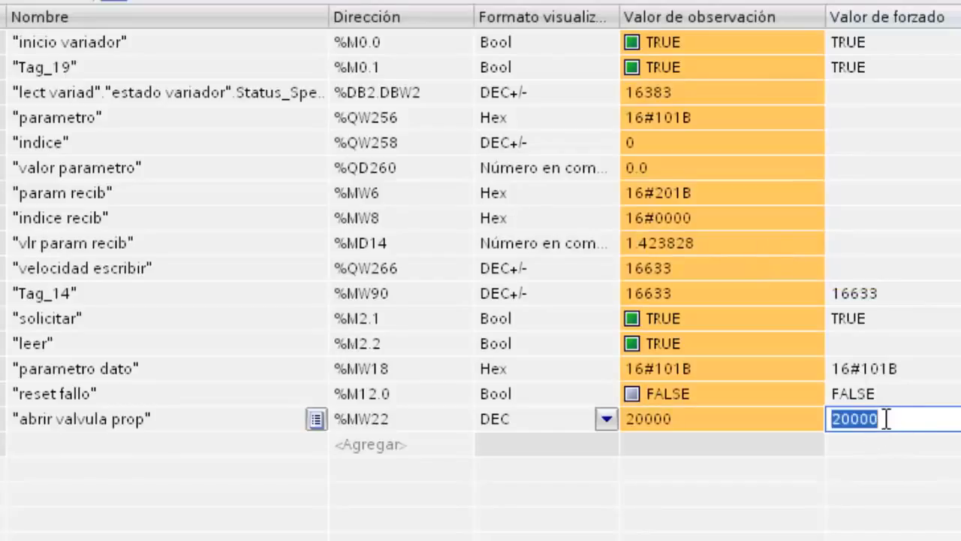
text(27)
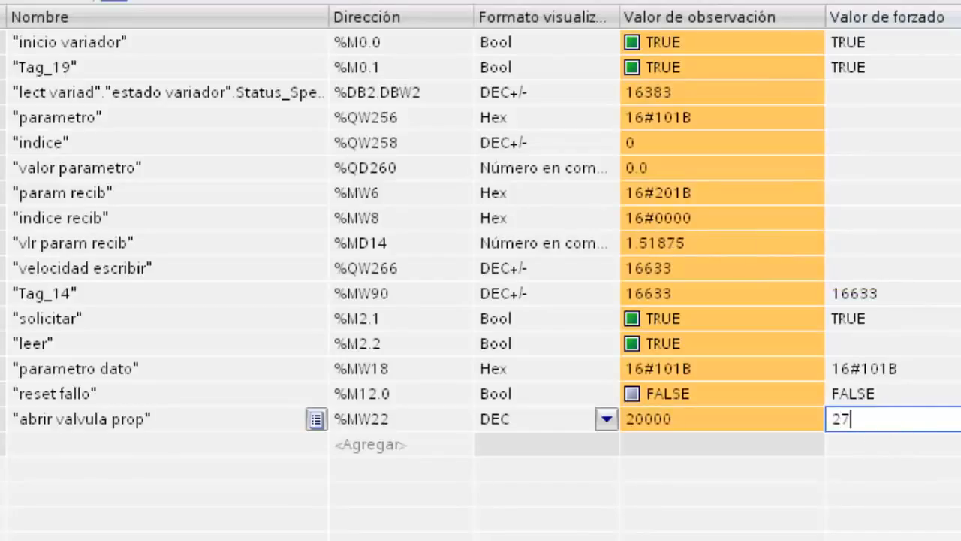
text(648)
key(Return)
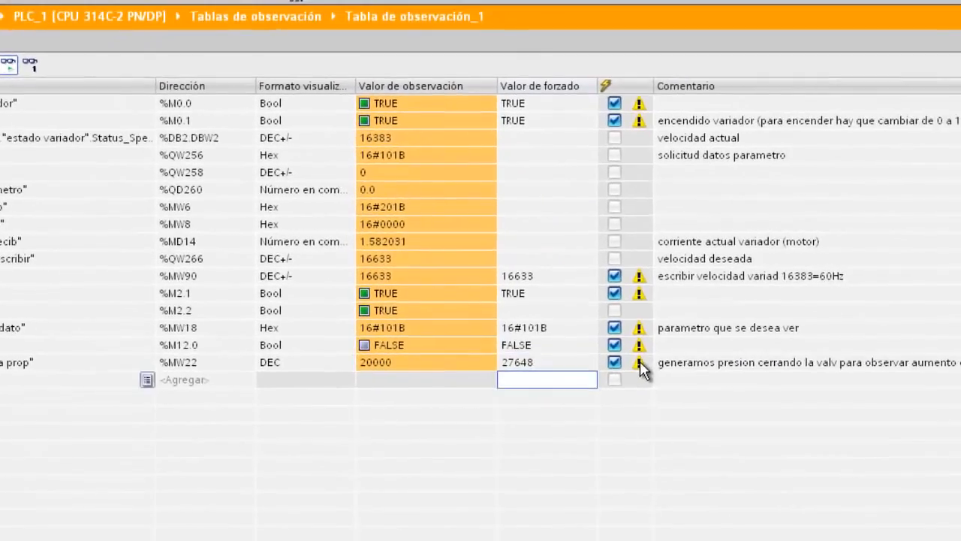
right_click(640, 360)
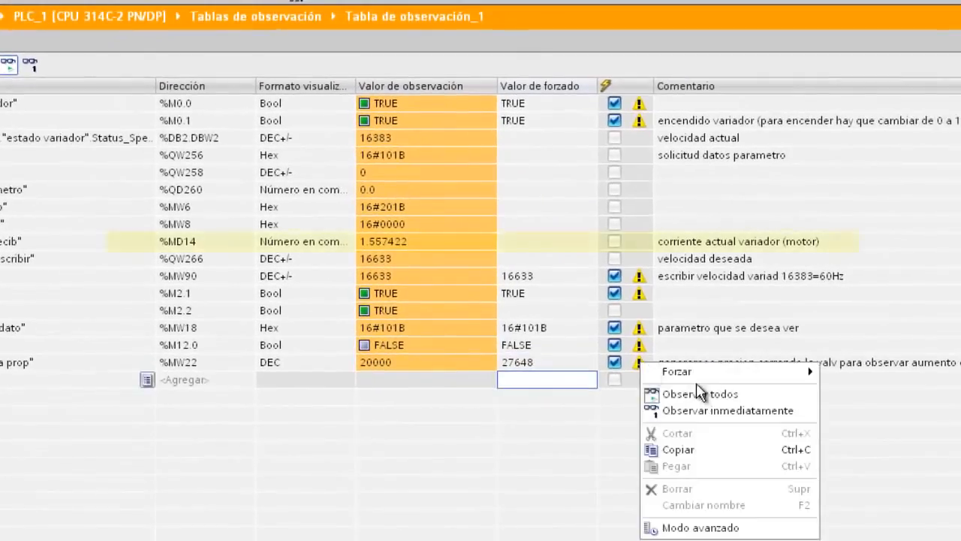
mouse_move(811, 373)
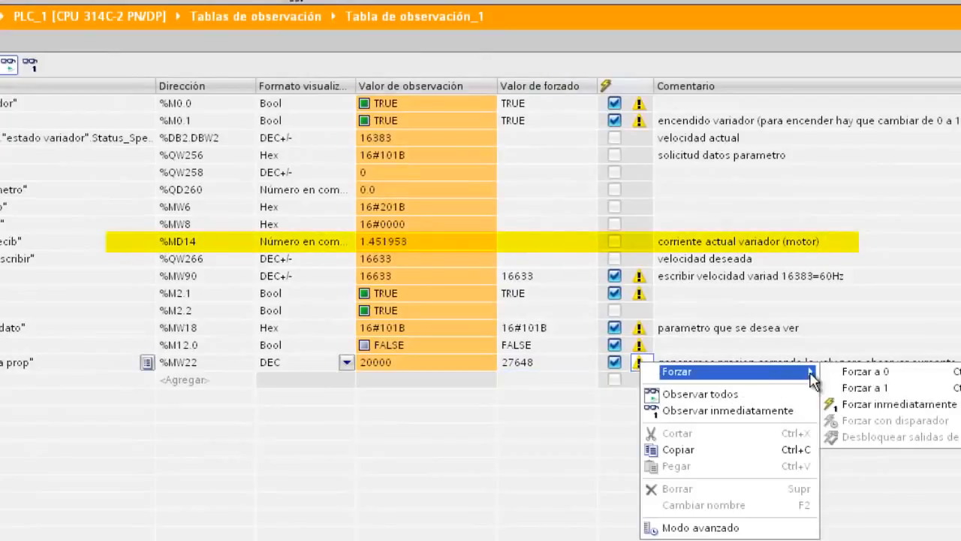
click(864, 406)
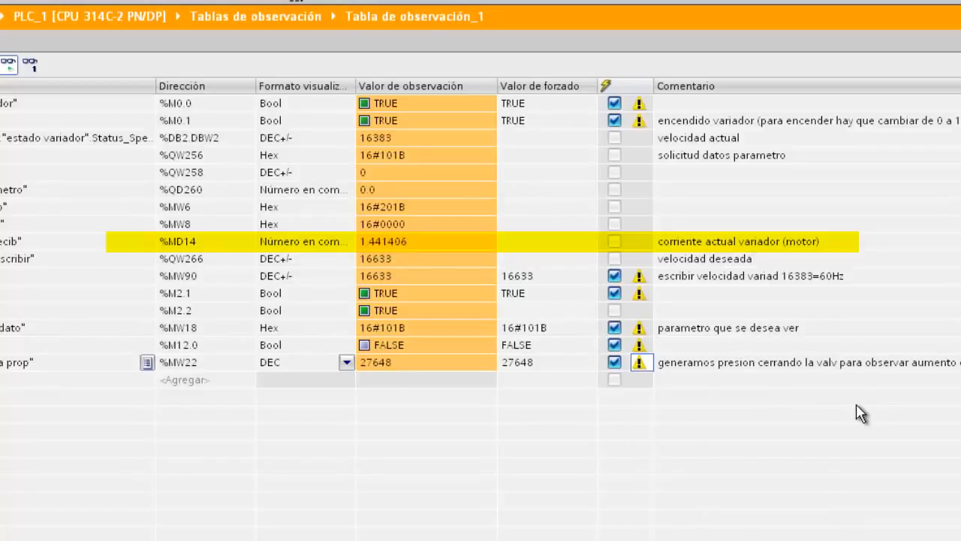
Step: Set the force value of "abrir valvula prop" (%MW22) to 0 and force it immediately
click(536, 362)
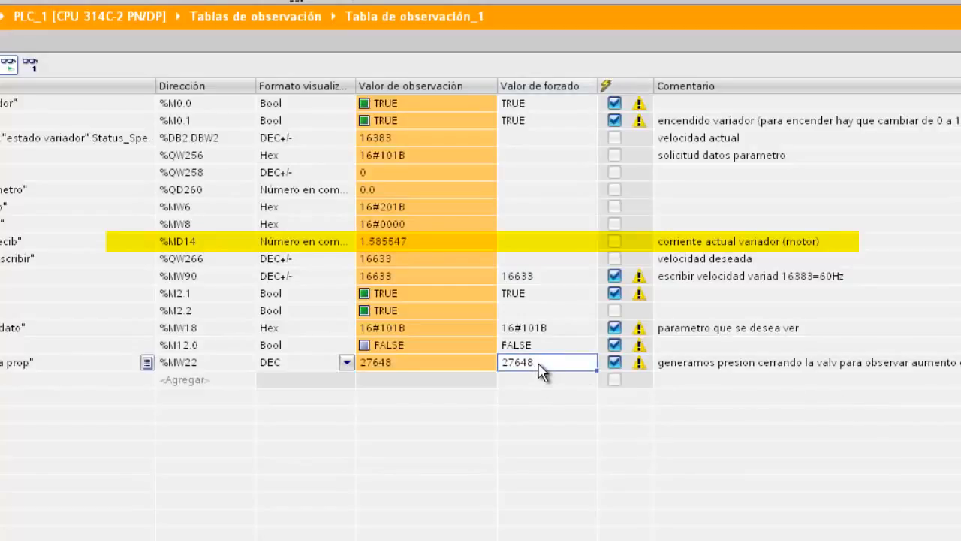
key(ctrl+a)
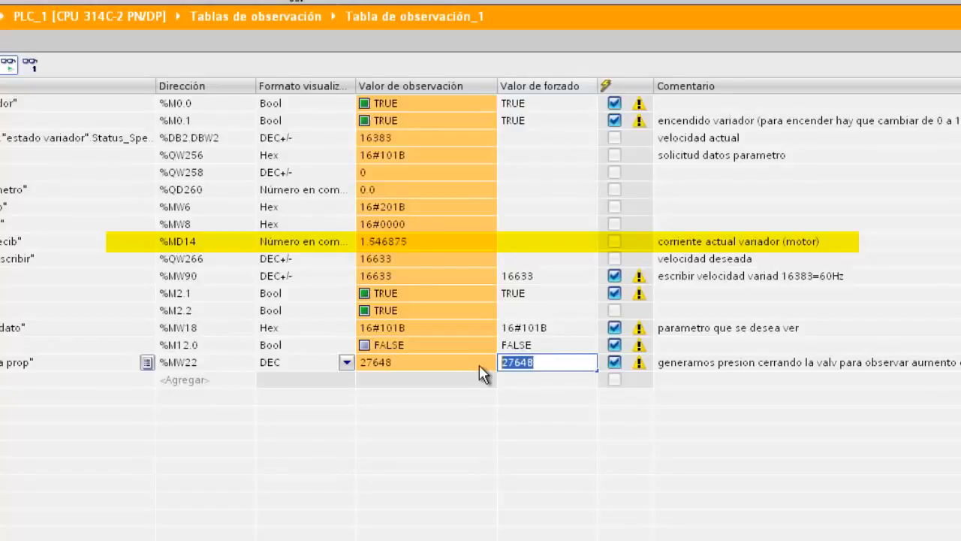
text(0)
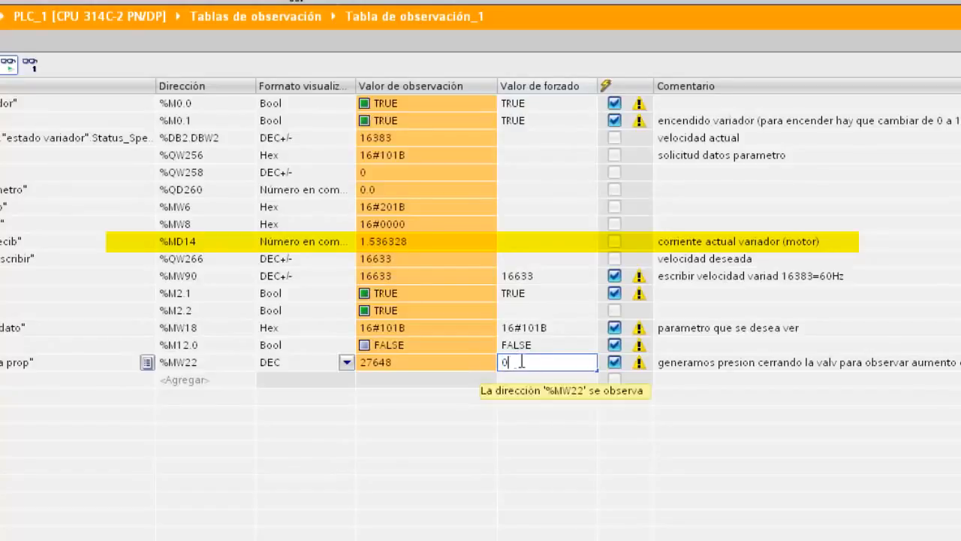
click(482, 366)
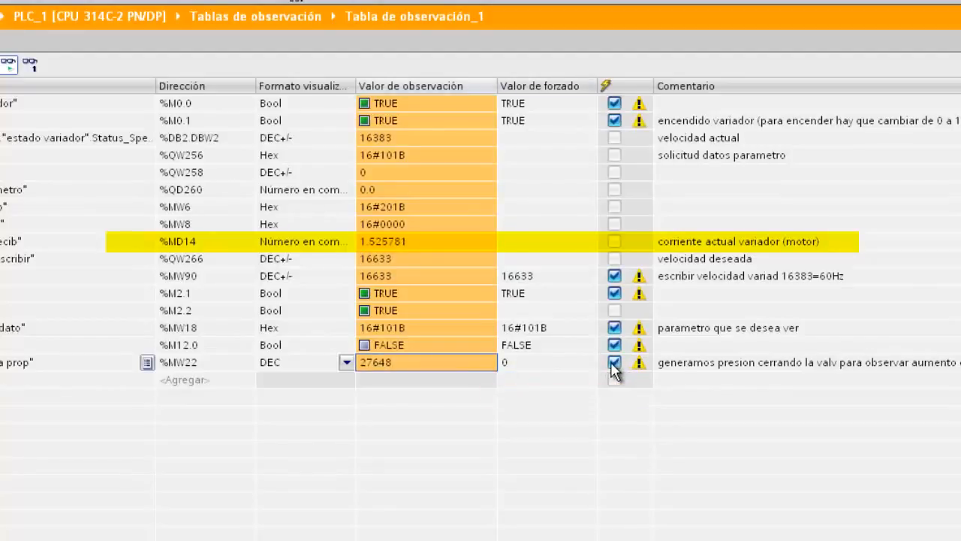
right_click(575, 367)
mouse_move(616, 374)
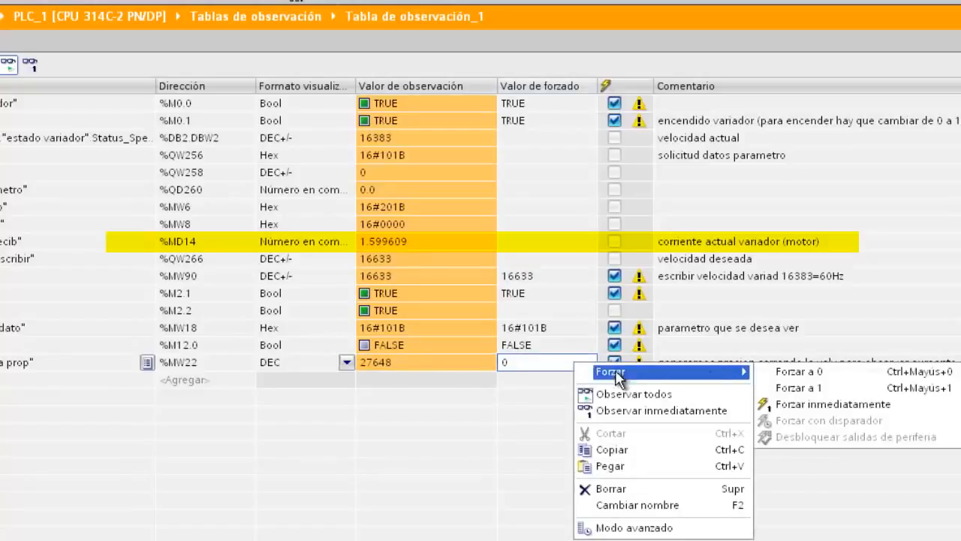
click(812, 404)
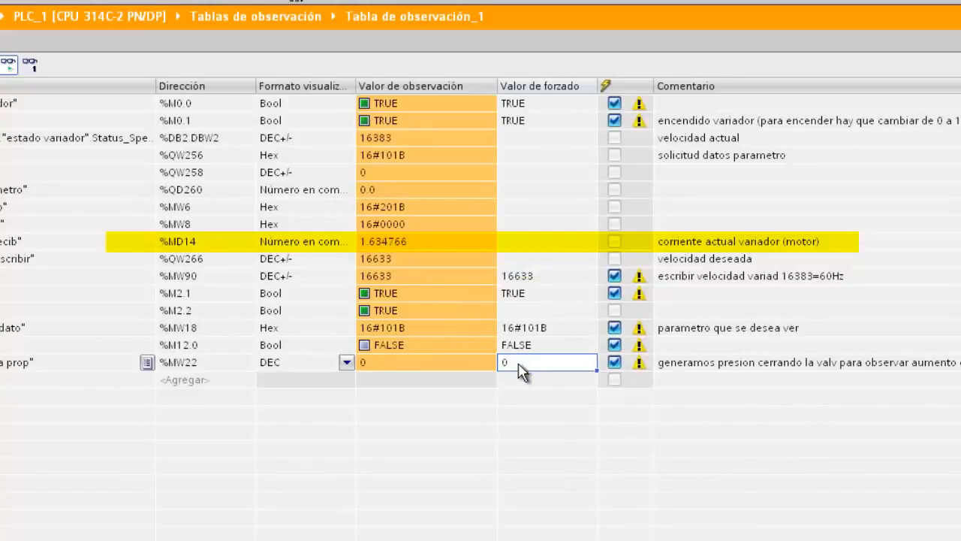
Step: Force the proportional valve variable %MW22 back to 27648 immediately
key(BackSpace)
text(27648)
double_click(559, 367)
click(560, 368)
right_click(559, 367)
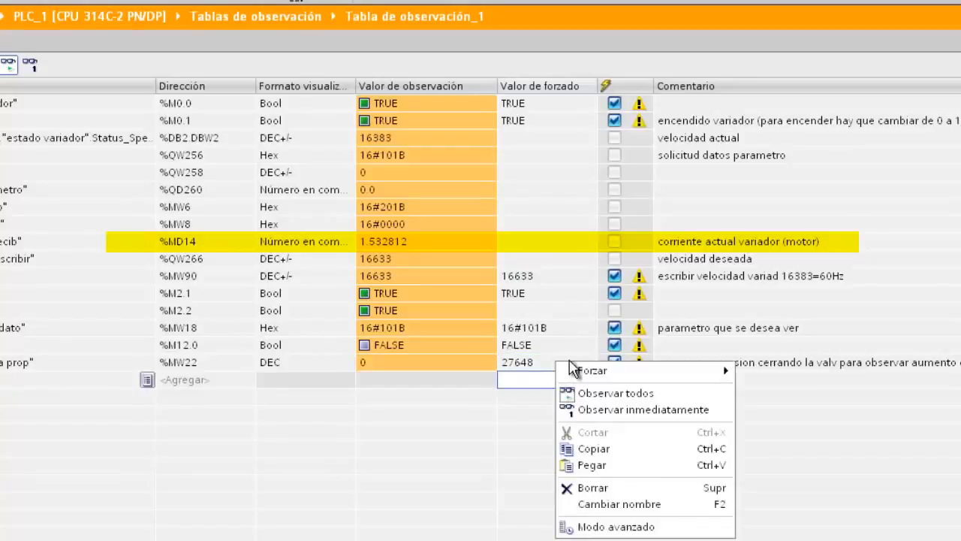
mouse_move(601, 372)
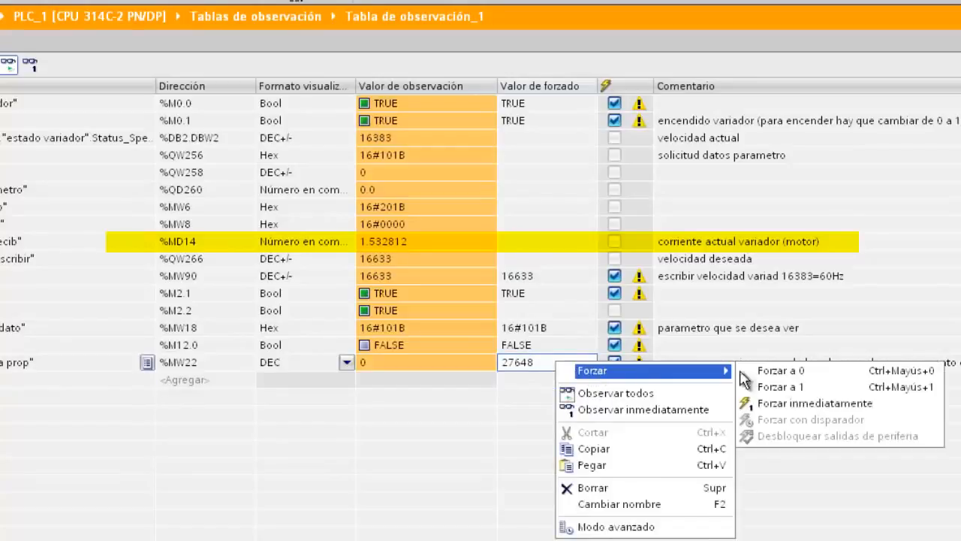
click(811, 405)
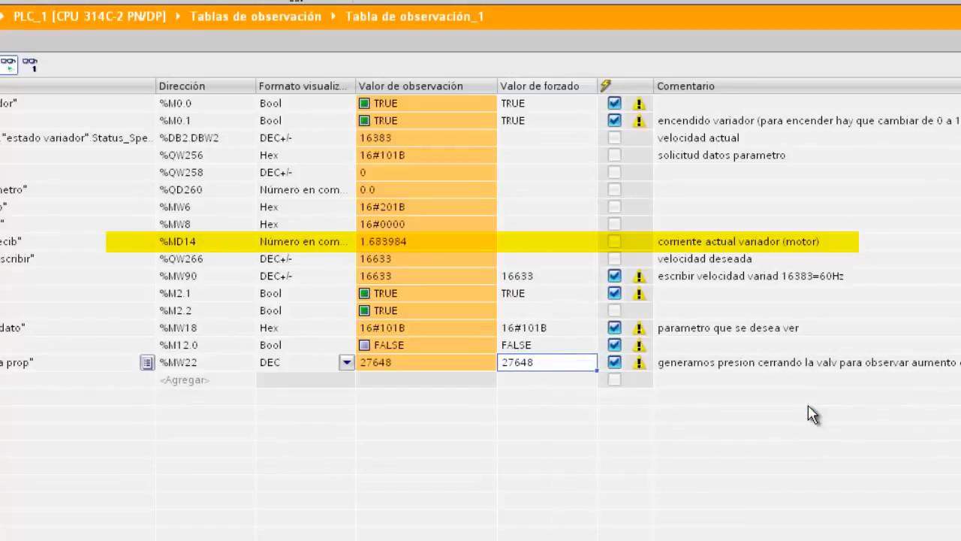